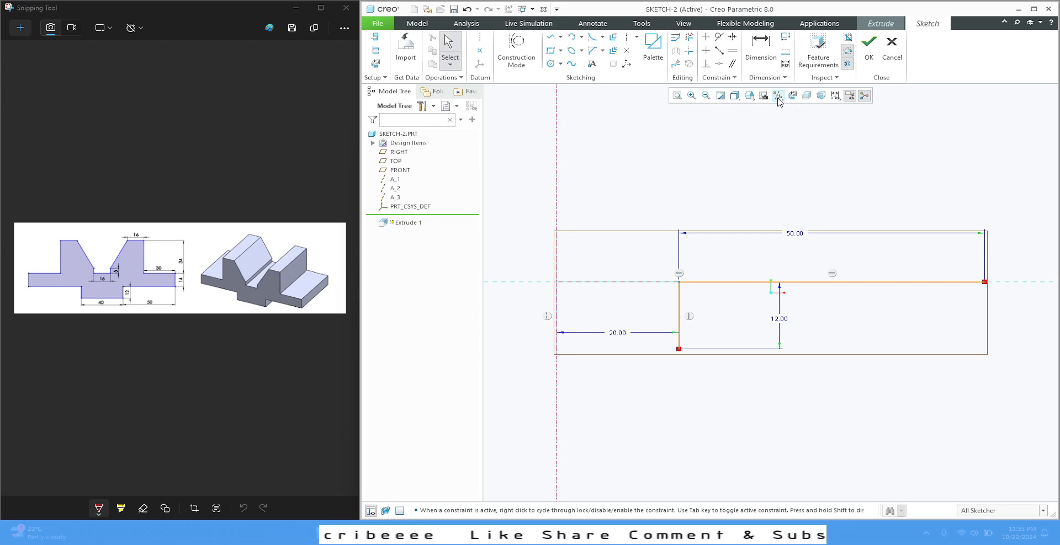
Hide the datum planes and move the 12.00 dimension closer to its vertical line
left_click(778, 96)
left_click(778, 152)
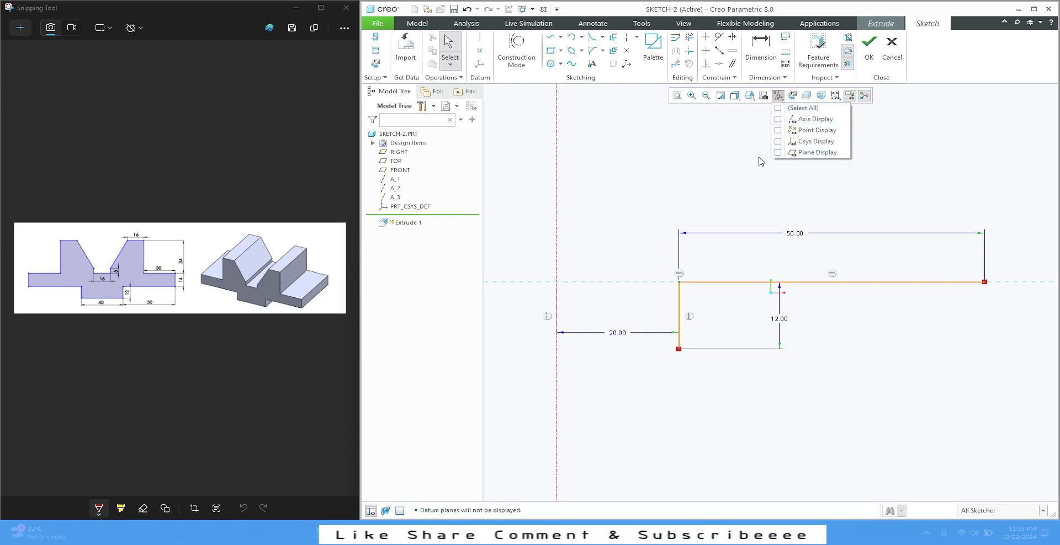
scroll(623, 248, "down", 4)
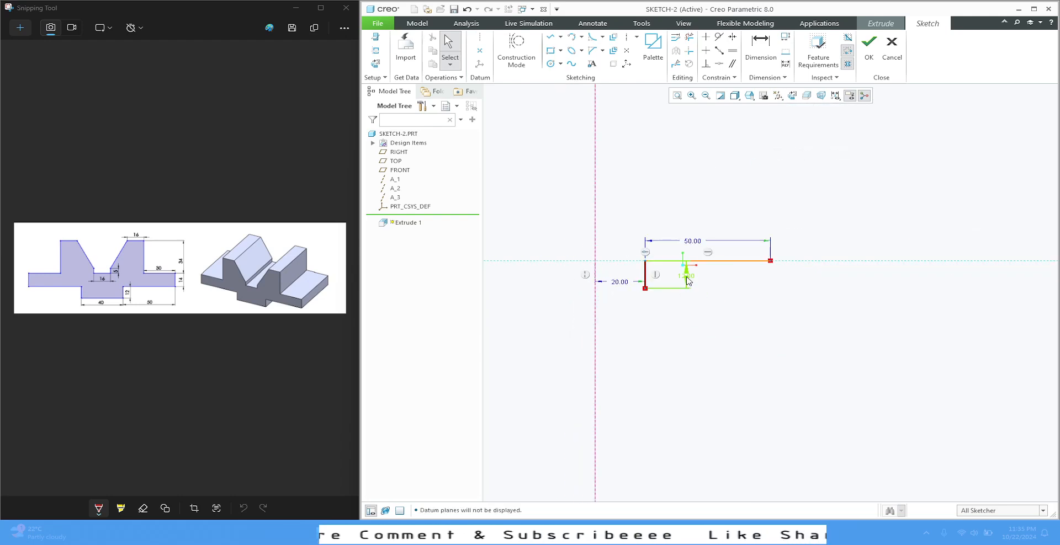
left_click_drag(684, 279, 666, 279)
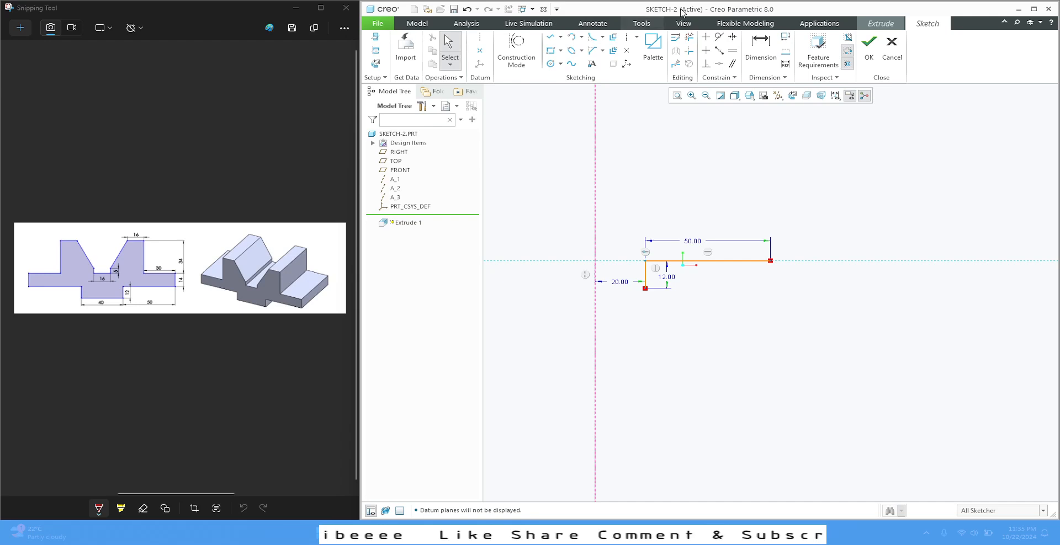
Sketch the base flange's end edge about 16 high, its top edge about 34 long, and a vertical upright edge about 41 high
left_click(550, 37)
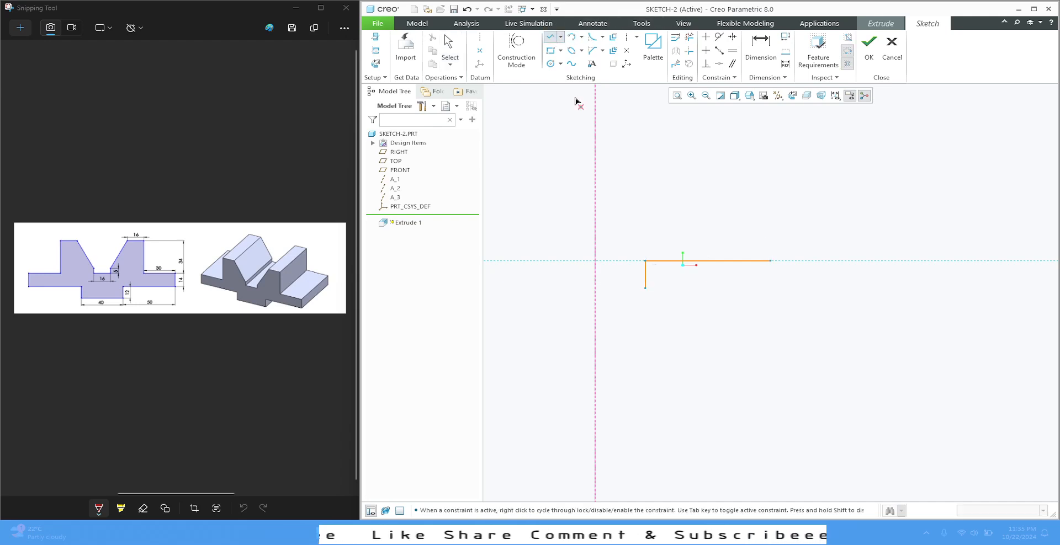
left_click(770, 261)
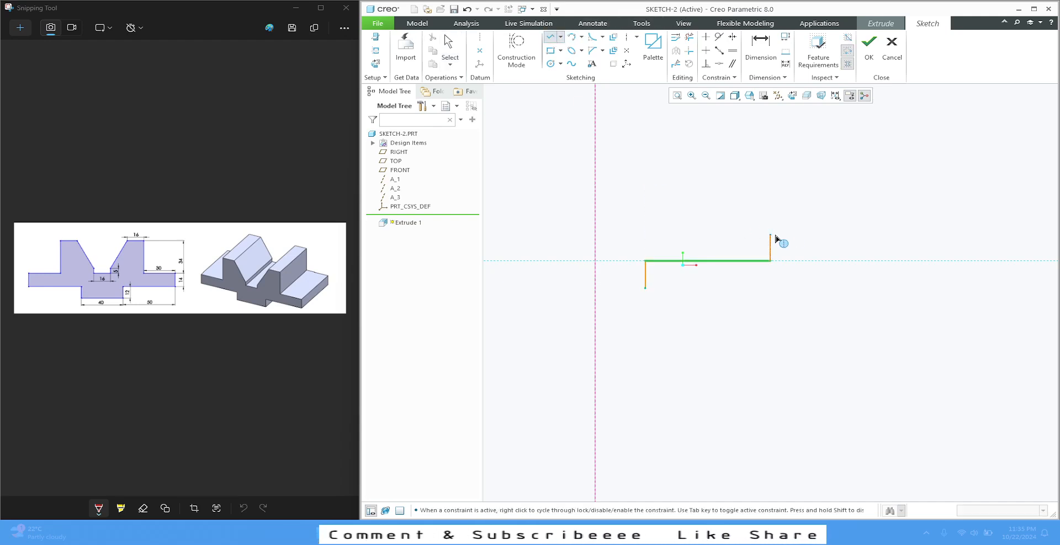
left_click(771, 223)
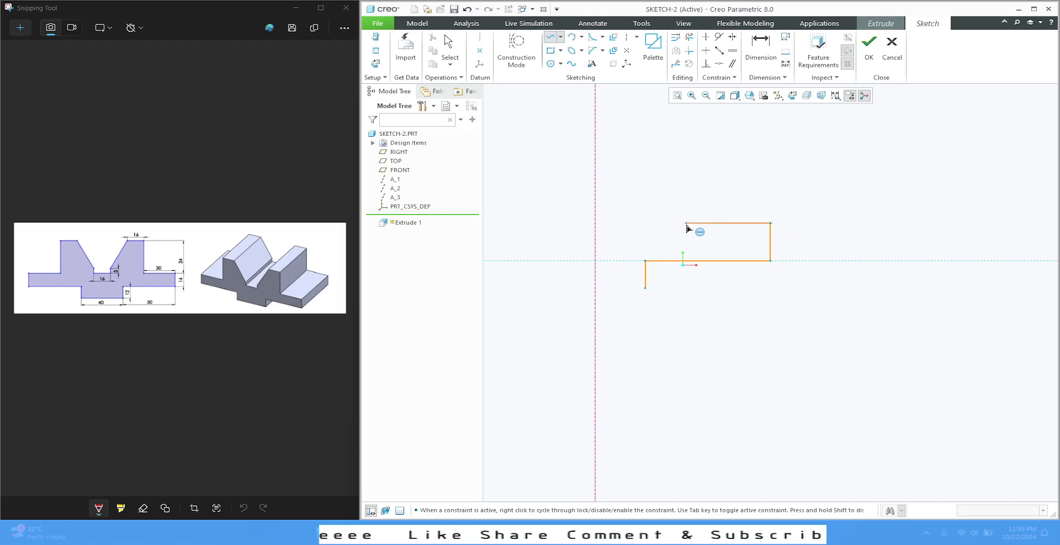
left_click(686, 223)
left_click(686, 128)
middle_click(686, 129)
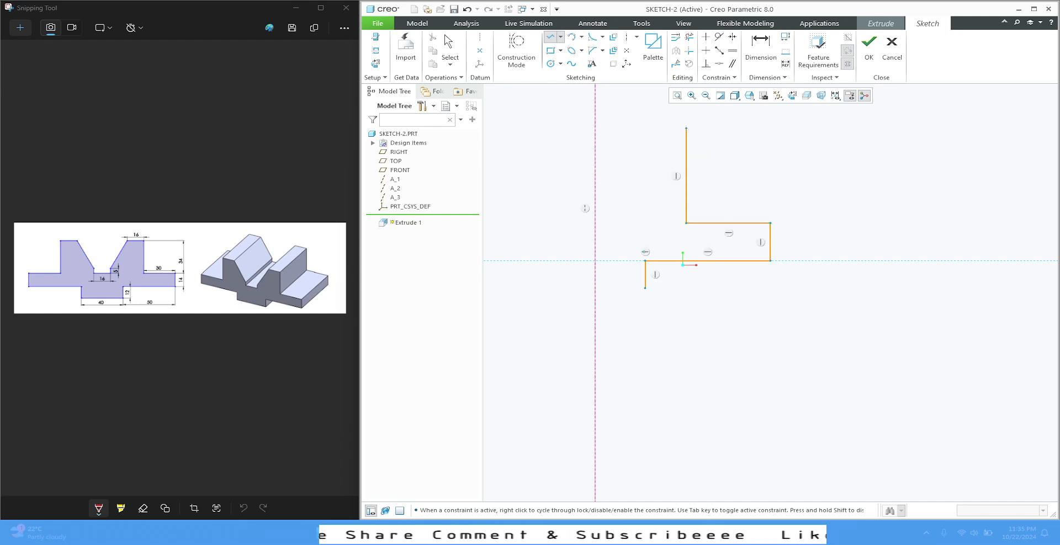
Continue the half profile with an upright top about 22 wide, a sloped inner side and a vertical groove wall about 8 high
left_click(686, 128)
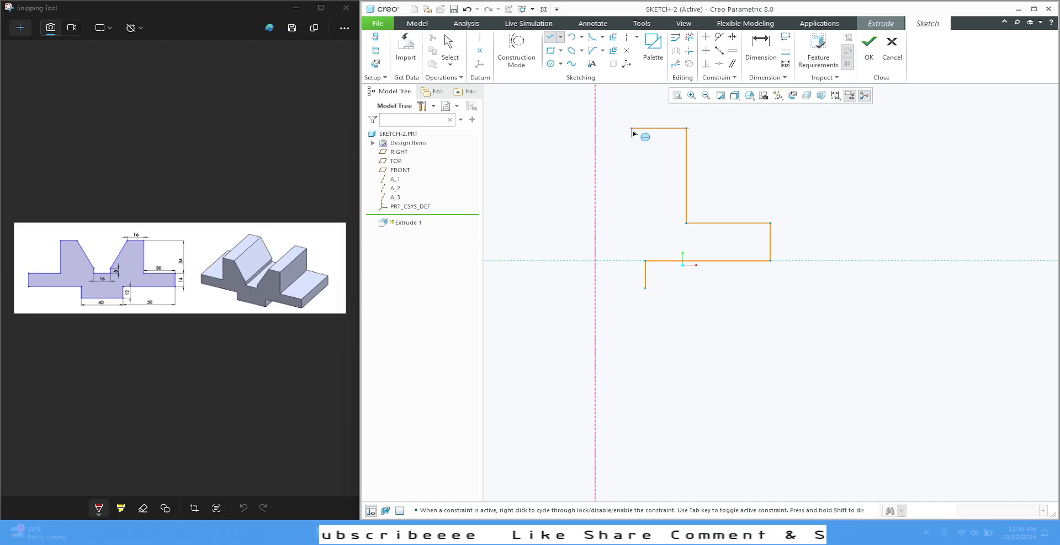
left_click(632, 128)
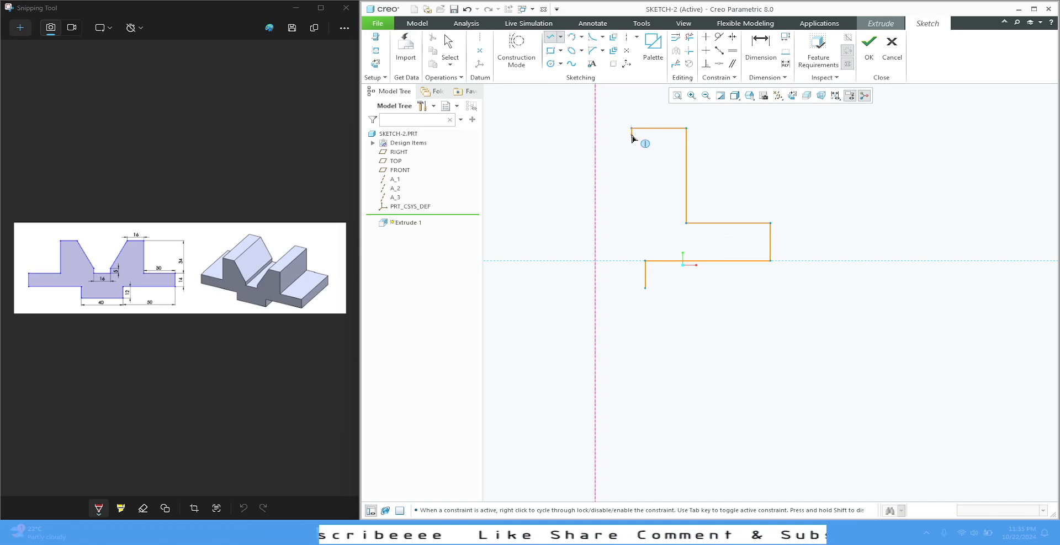
left_click(615, 216)
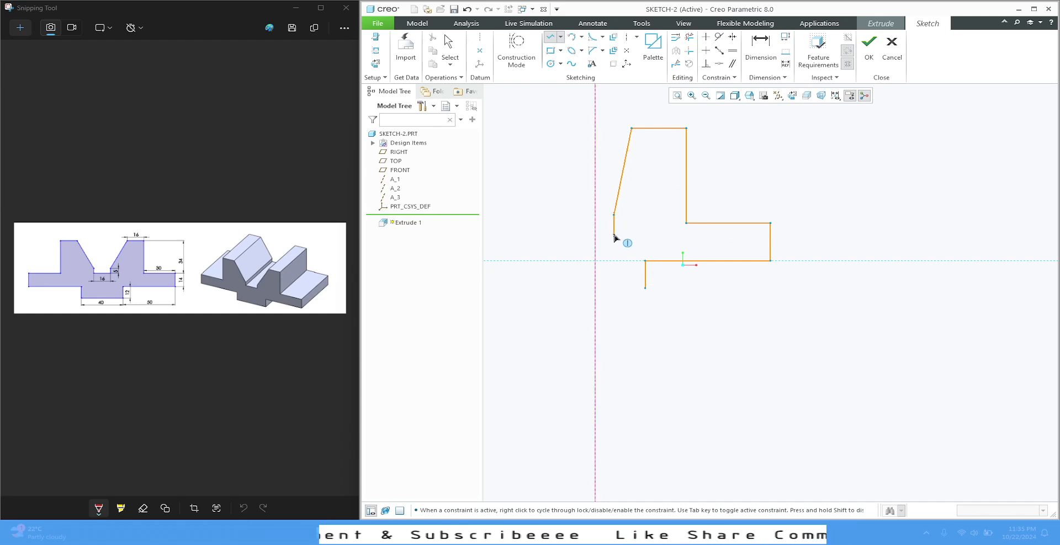
left_click(614, 235)
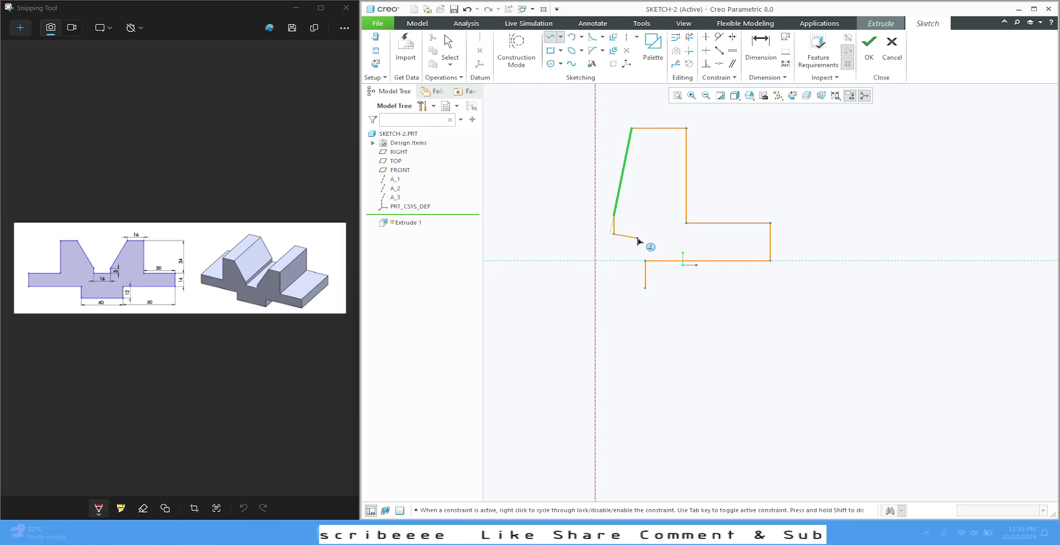
middle_click(637, 241)
middle_click(637, 237)
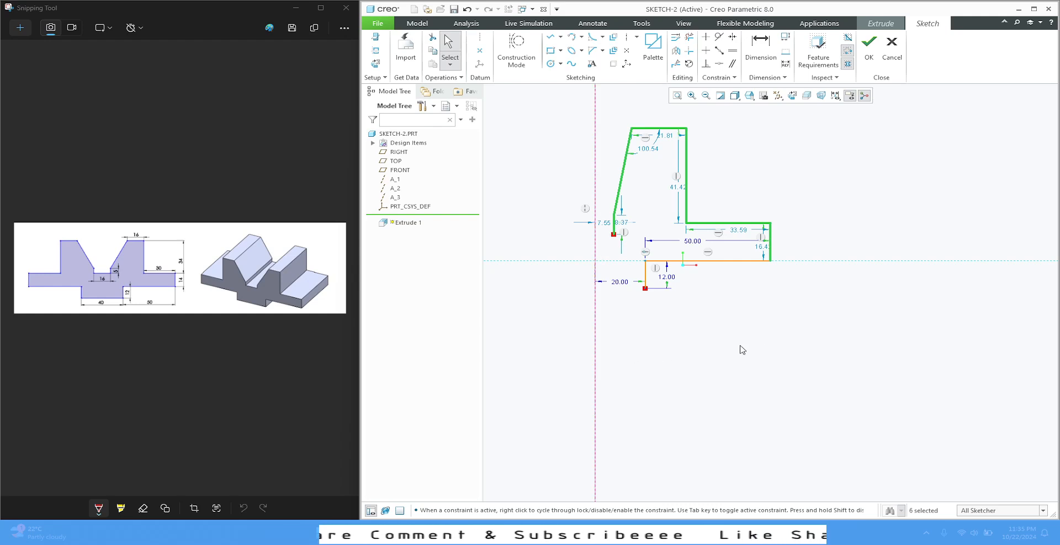
left_click(666, 360)
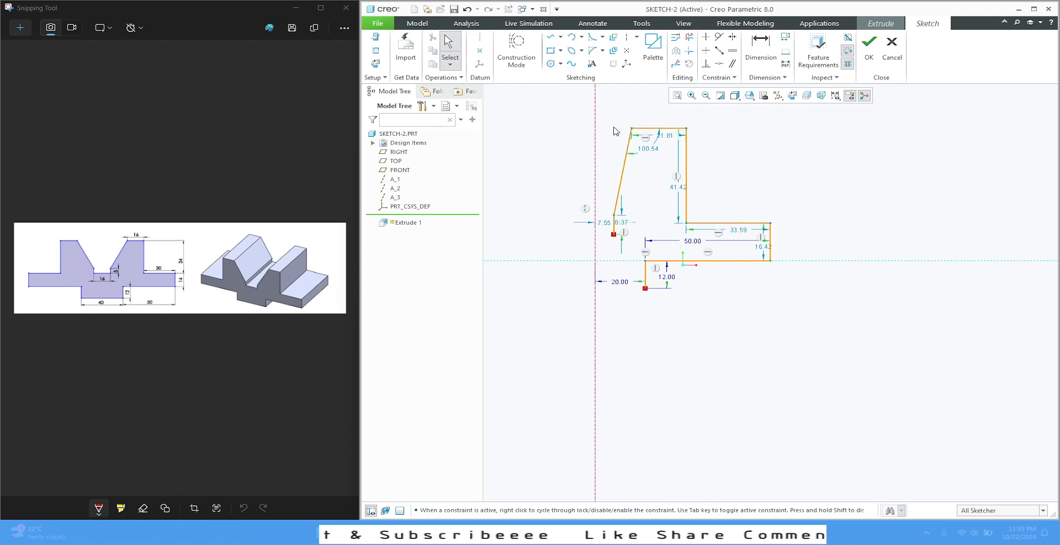
Mirror the whole half profile about the vertical centerline
mouse_move(604, 103)
left_mouse_down()
mouse_move(740, 299)
mouse_move(803, 326)
left_mouse_up()
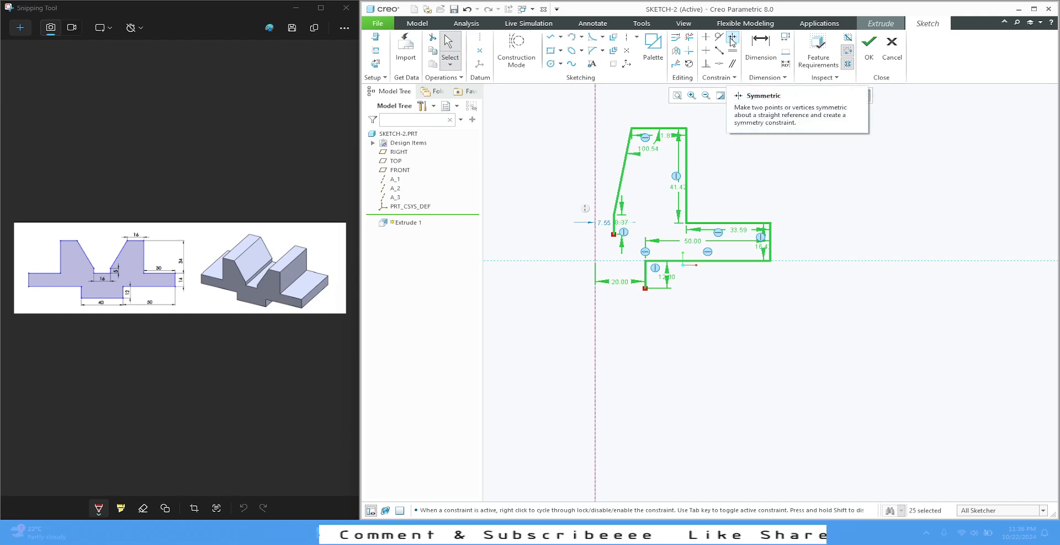
left_click(674, 51)
left_click(596, 130)
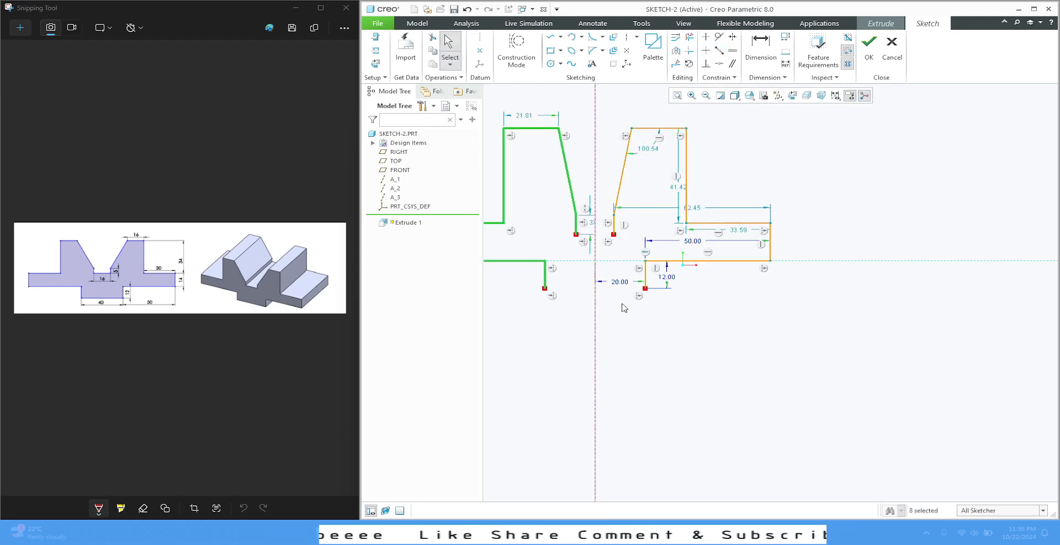
left_click(704, 345)
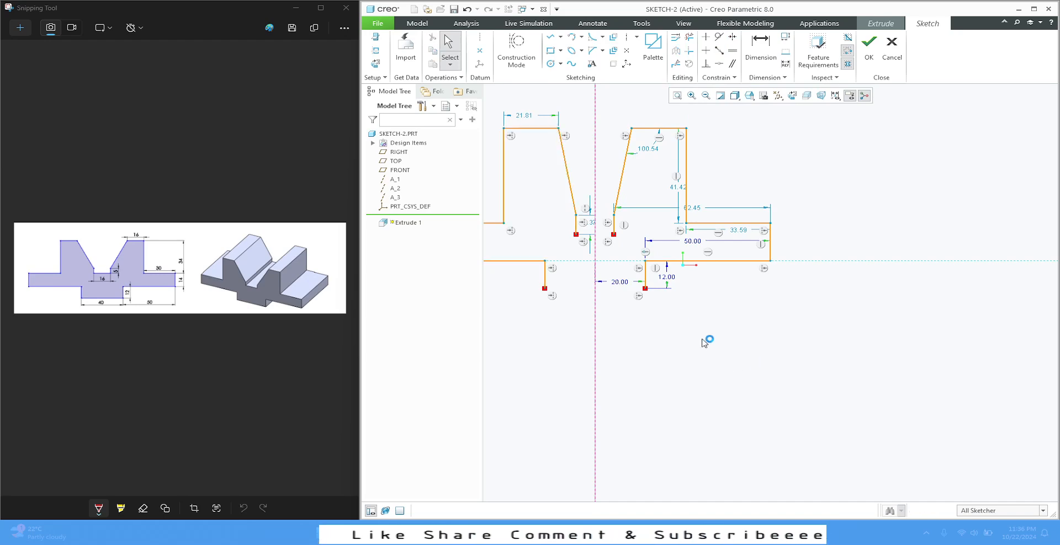
Close the profile with horizontal lines across the groove floor and the underside of the lower block
left_click(550, 39)
left_click(629, 246)
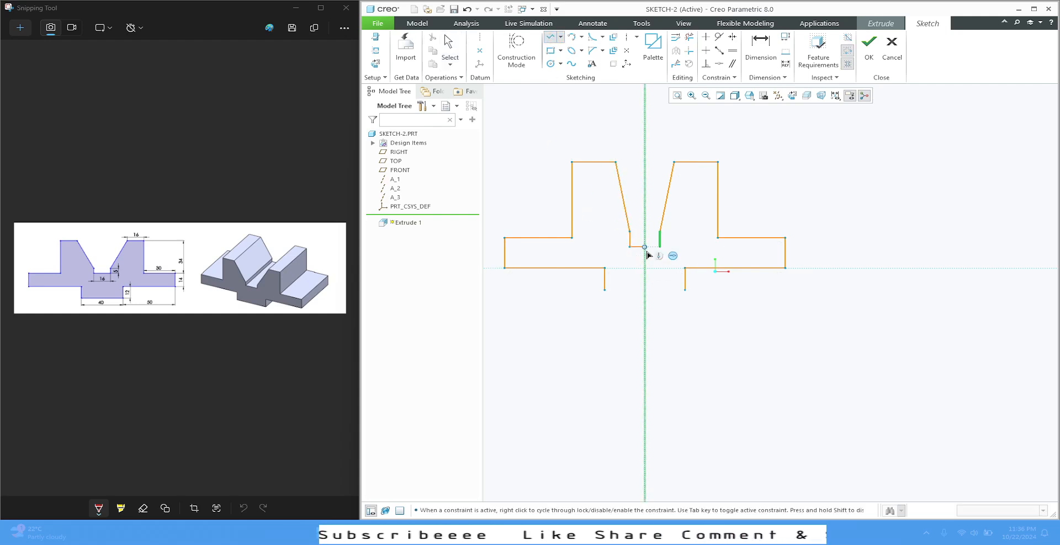
left_click(660, 247)
middle_click(674, 256)
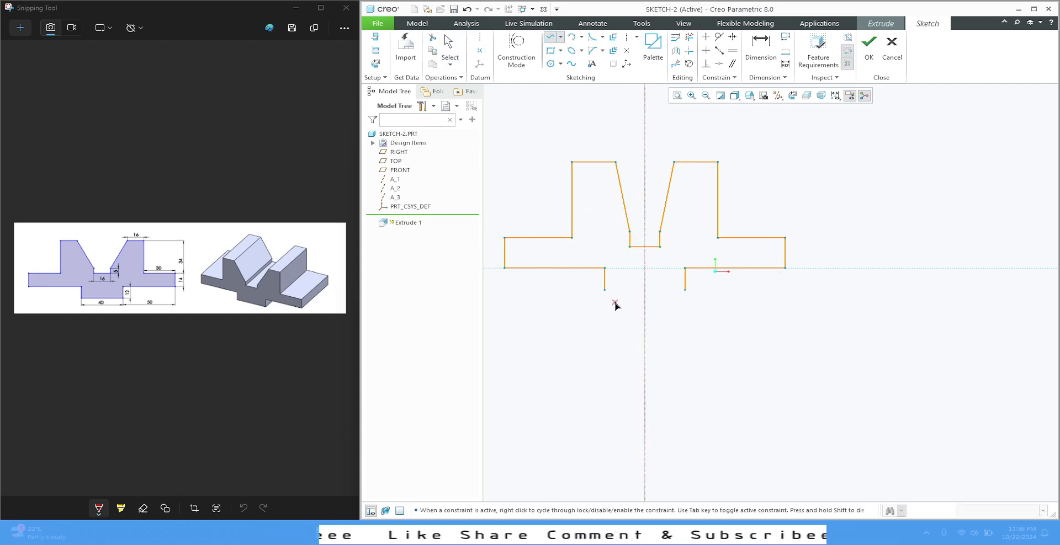
left_click(604, 290)
left_click(684, 290)
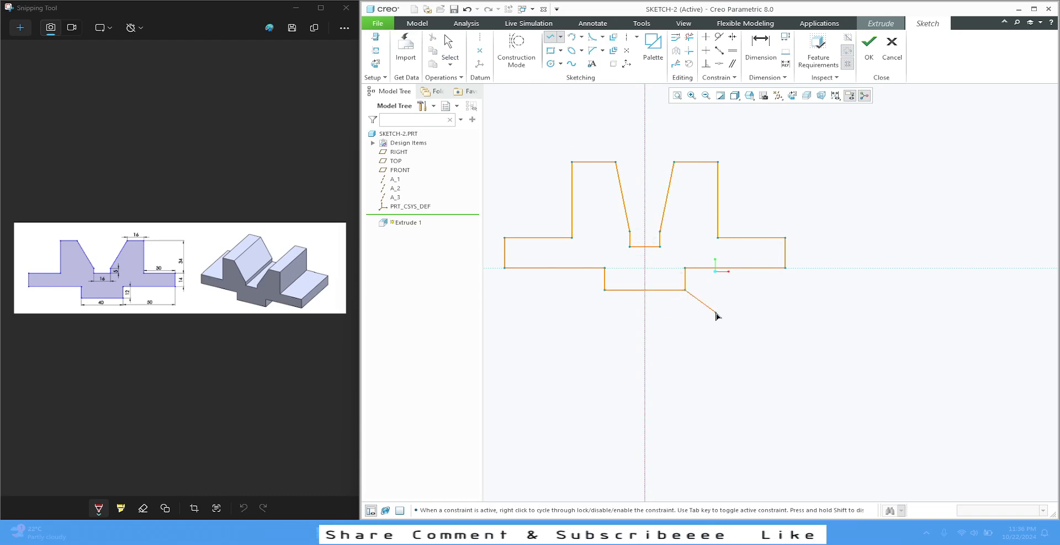
middle_click(719, 321)
middle_click(731, 335)
Dimension the top edge of the right upright and set its width to 16
scroll(616, 193, "down", 2)
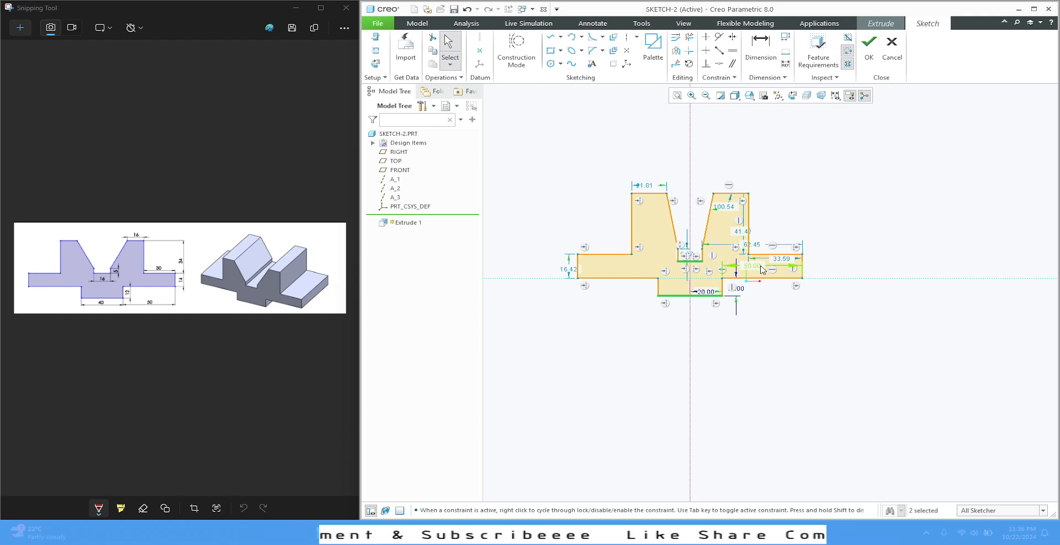
left_click(672, 99)
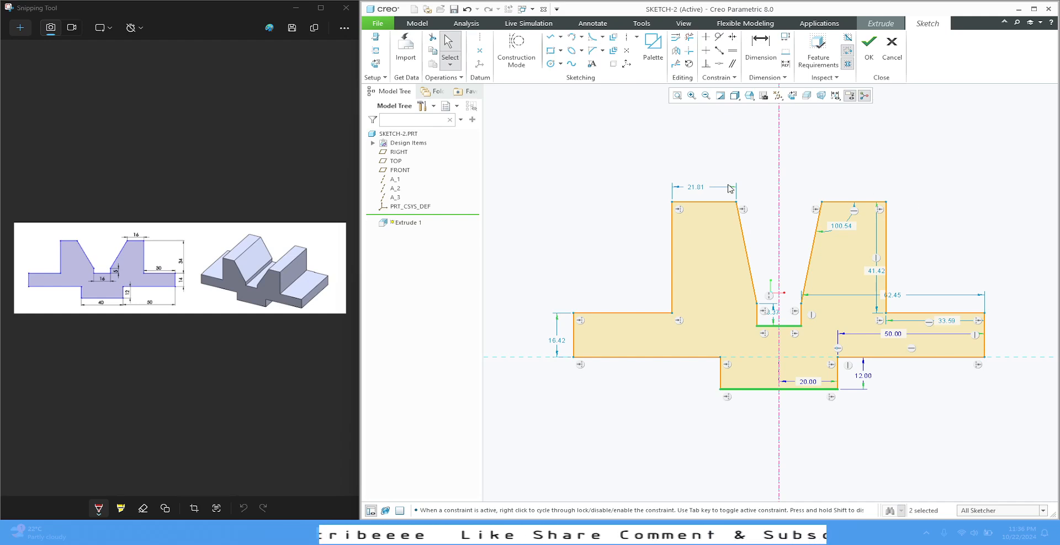
left_click(760, 46)
left_click(864, 206)
middle_click(859, 174)
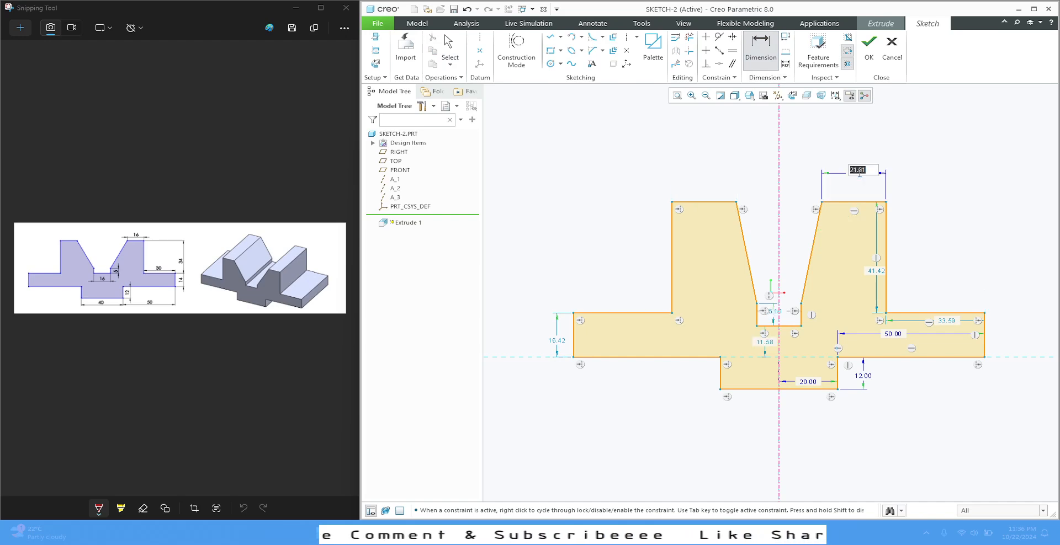
type("16")
key("Return")
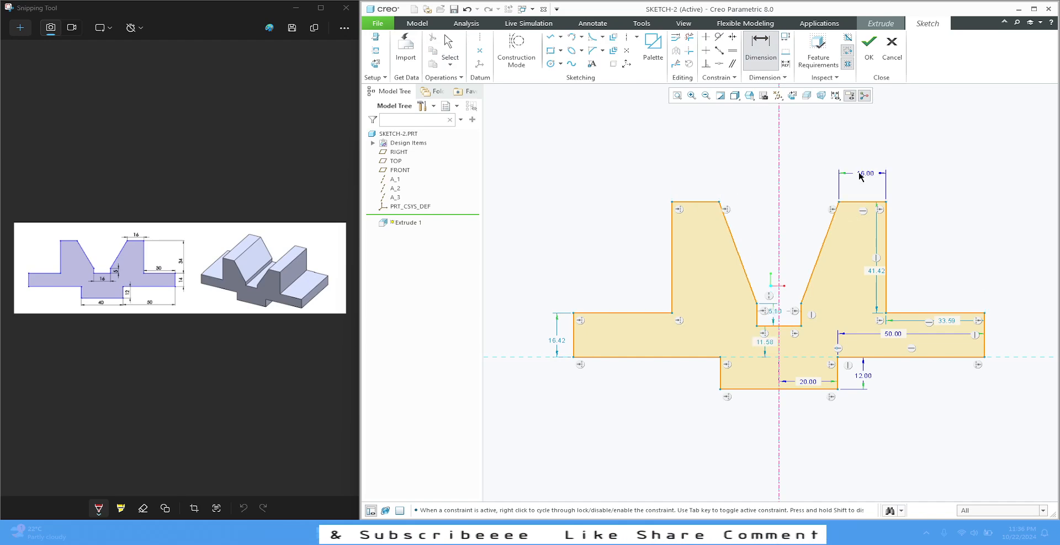
Set the upright's outer height to 34 and the flange's exposed top edge to 30
double_click(872, 270)
type("34")
key("Return")
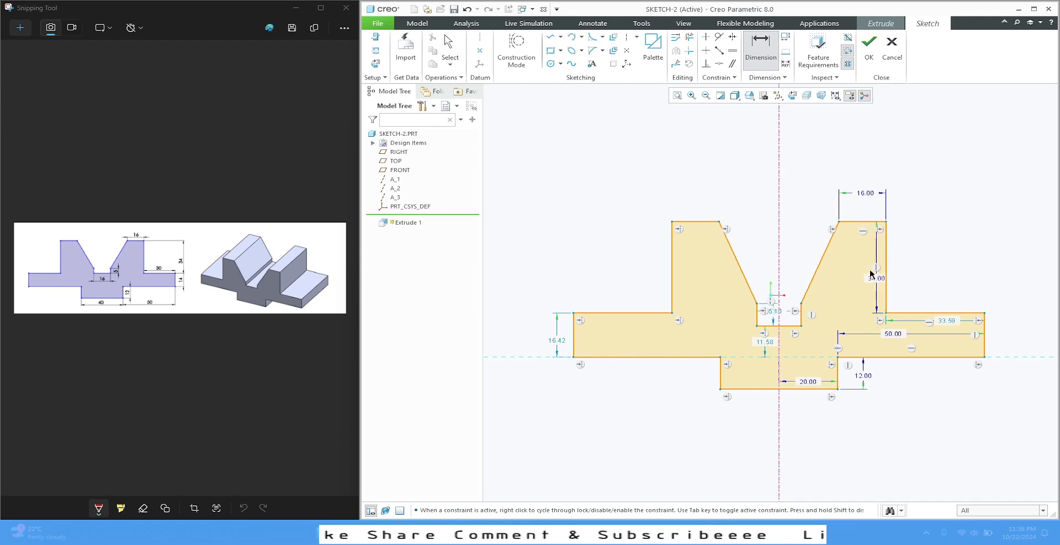
double_click(945, 321)
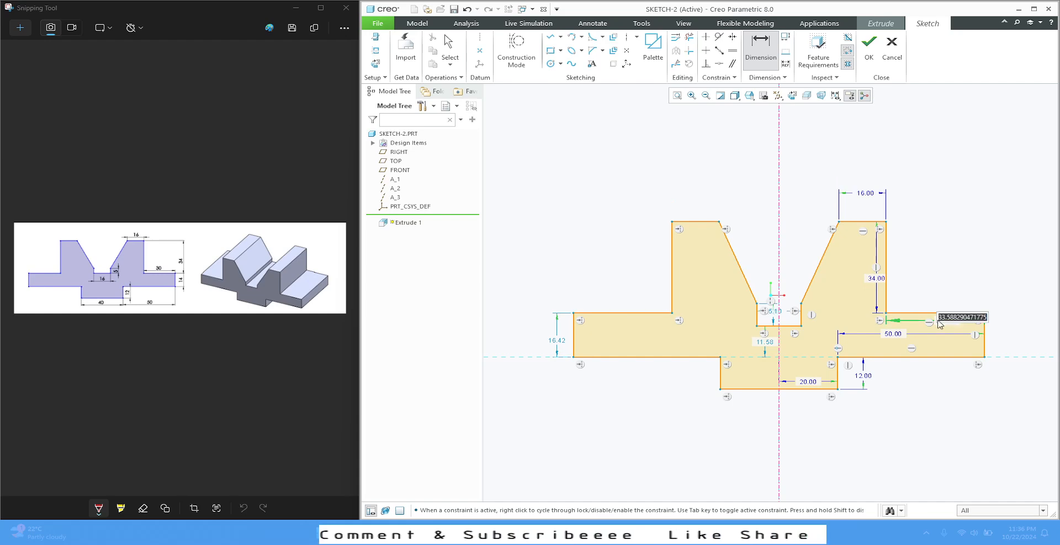
type("30")
key("Return")
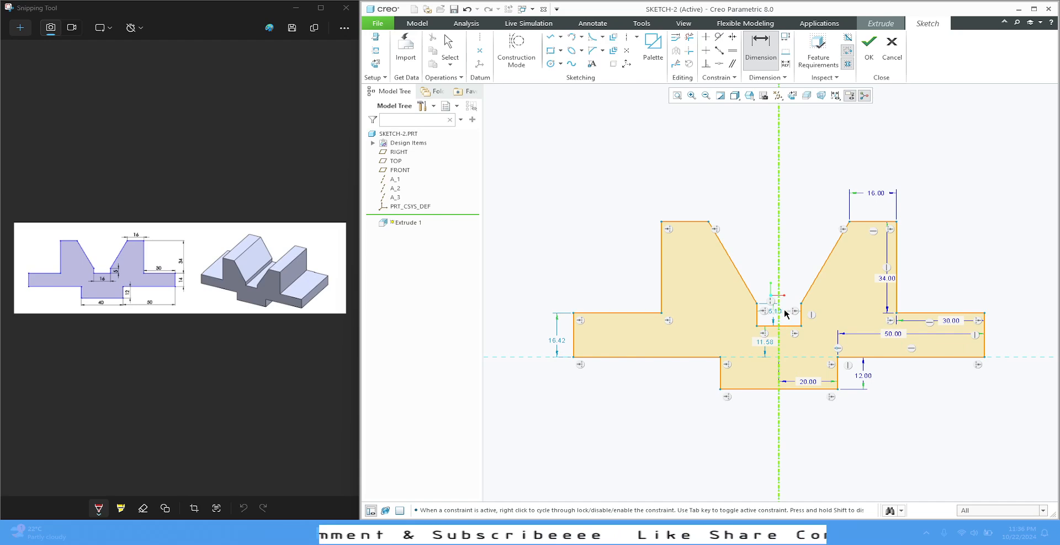
Set the width of the central groove to 16
scroll(786, 313, "down", 5)
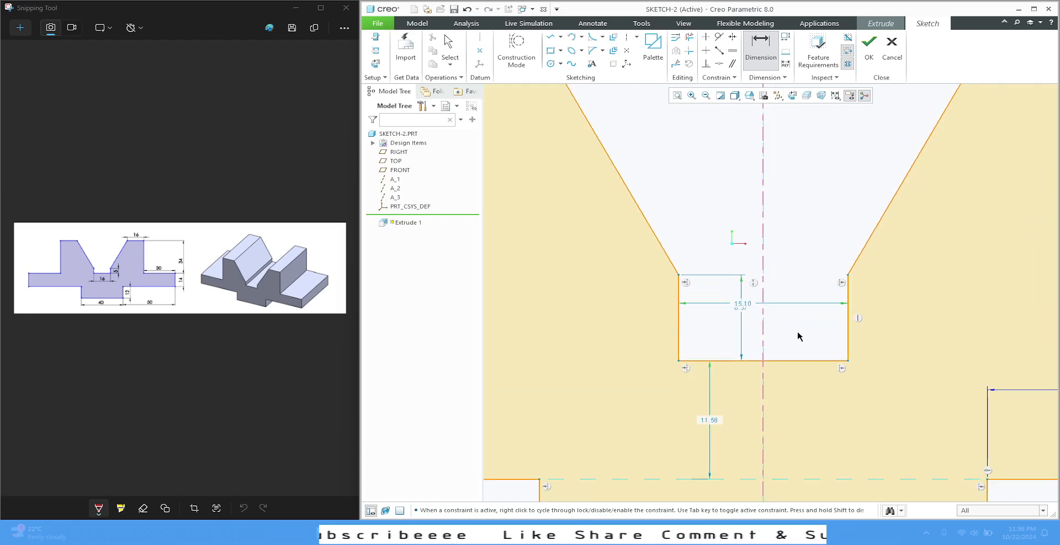
double_click(750, 304)
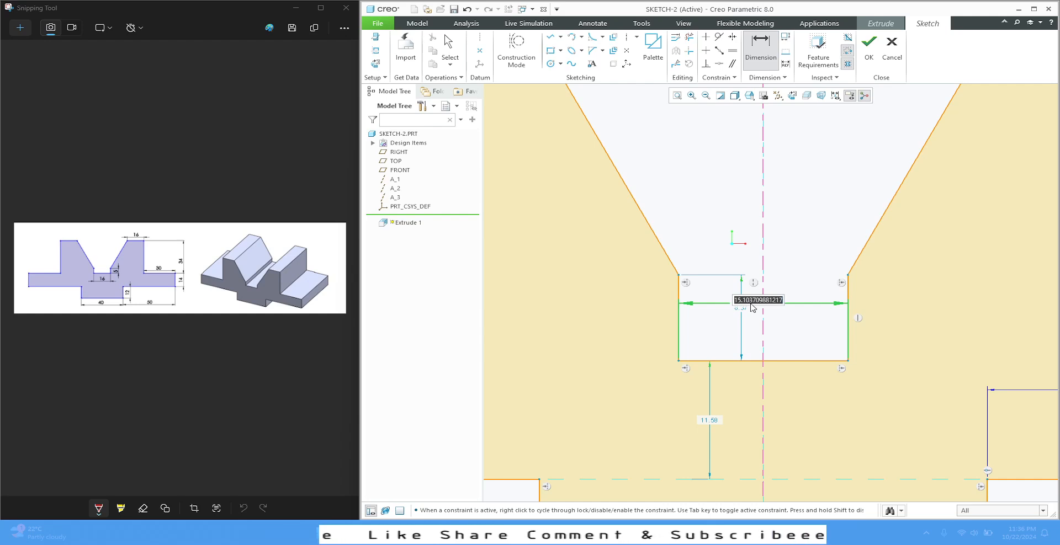
type("16")
key("Return")
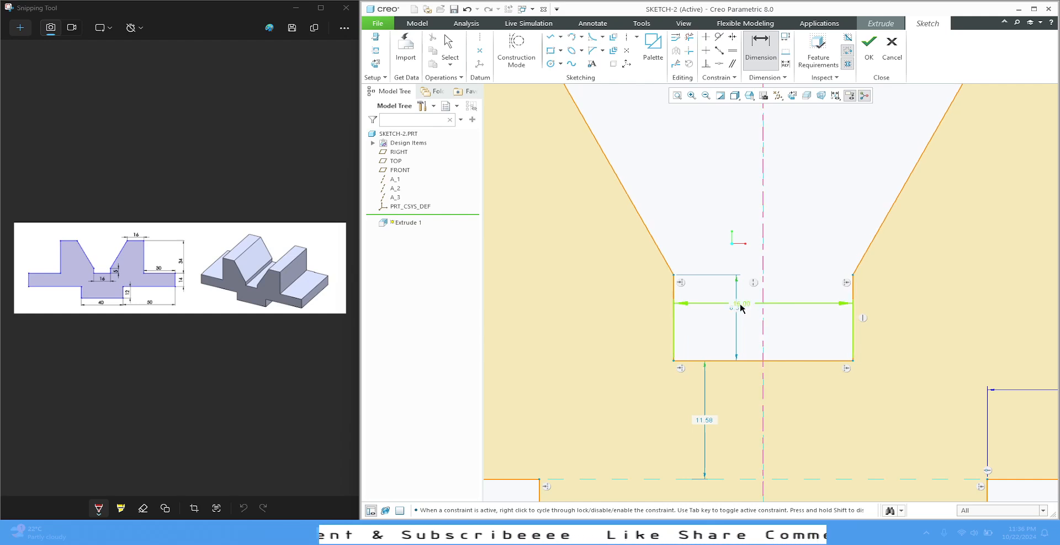
scroll(749, 277, "up", 3)
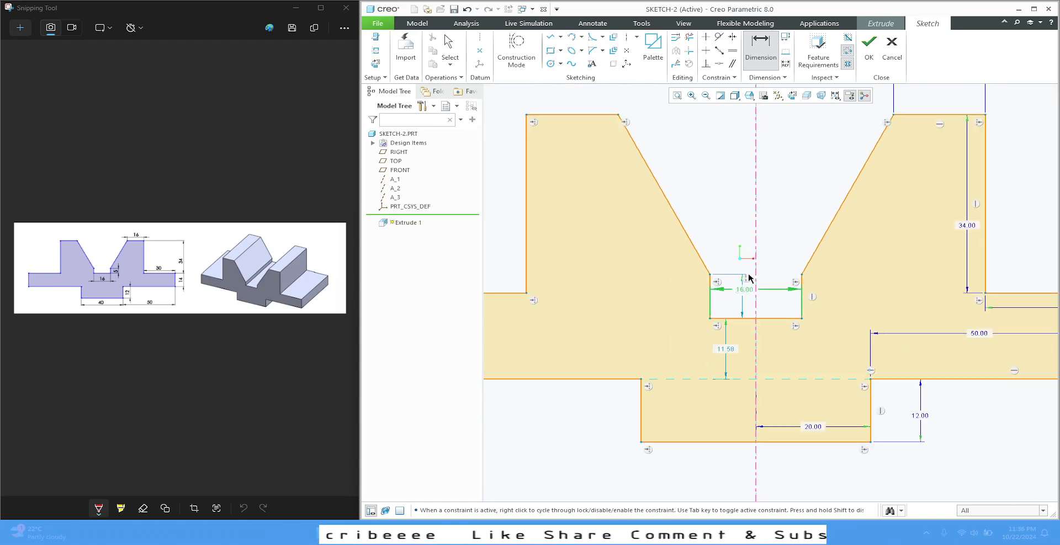
middle_click(711, 129)
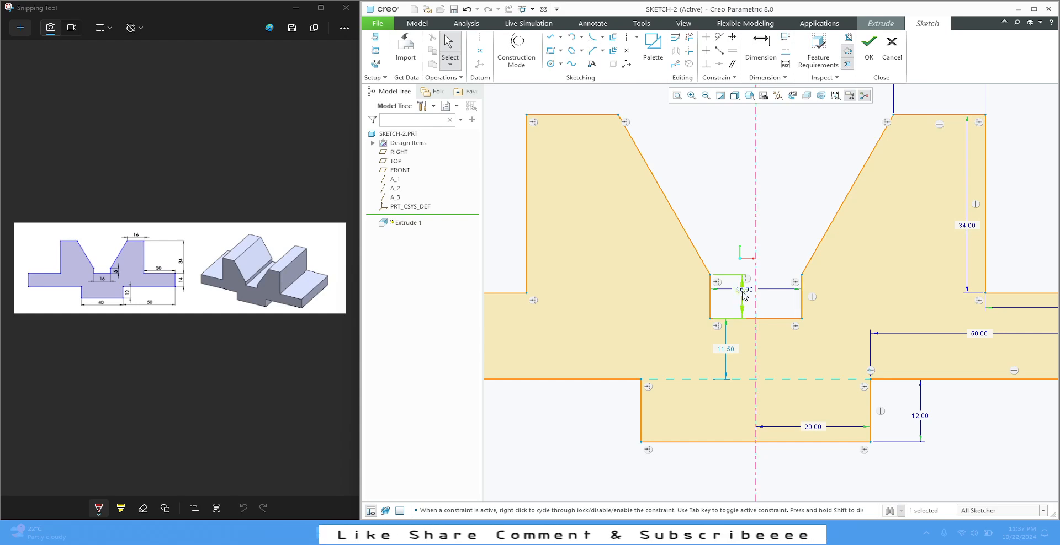
Move the groove's depth dimension outside the groove on its right and set the depth to 5
left_click_drag(742, 294, 830, 301)
double_click(832, 299)
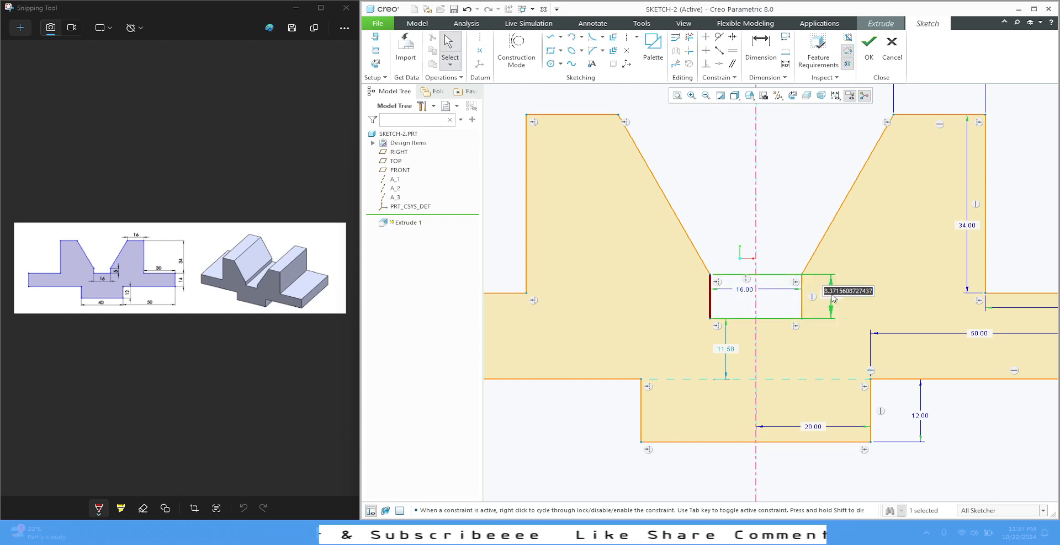
type("5")
key("Return")
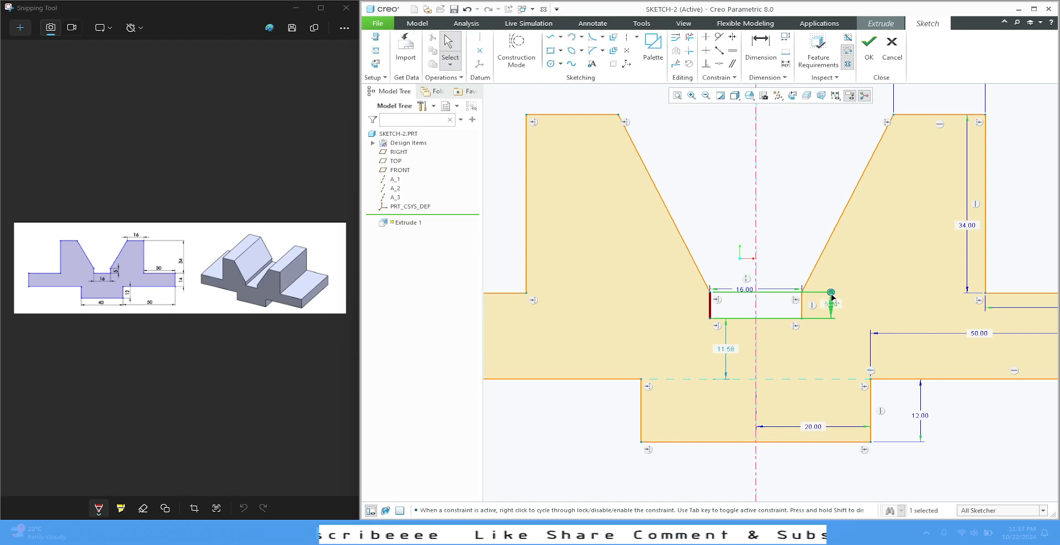
Reposition the groove's width dimension lower, between the two vertical groove walls
left_click(790, 209)
left_click_drag(746, 289, 750, 310)
left_click(789, 250)
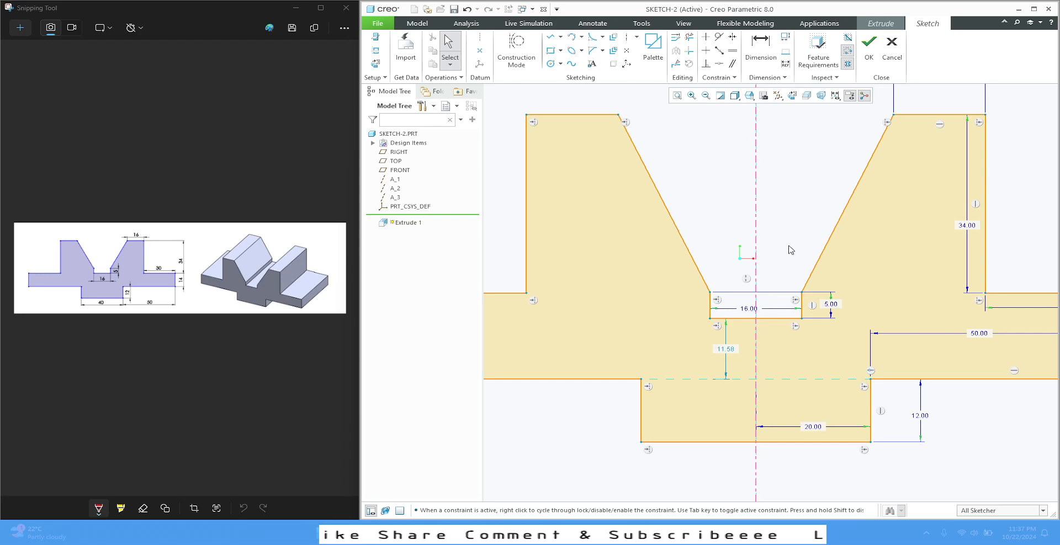
scroll(677, 268, "down", 3)
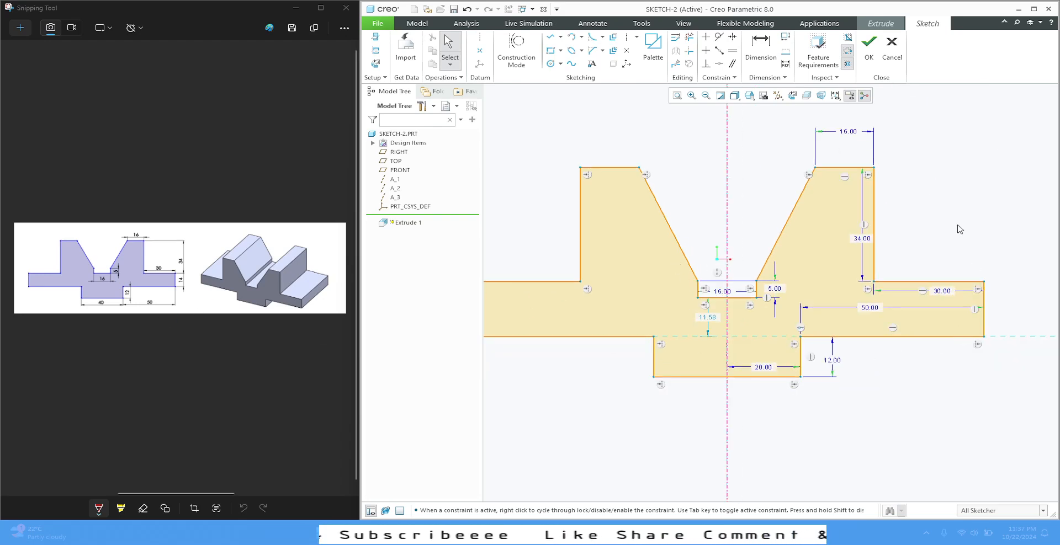
Dimension the vertical end edge of the right flange and set its height to 14
left_click(761, 47)
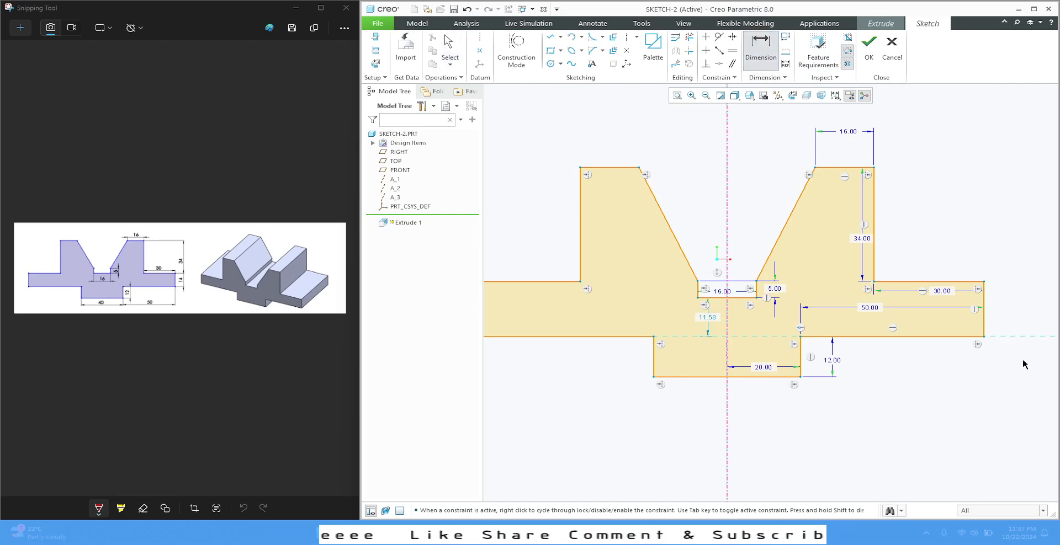
left_click(984, 316)
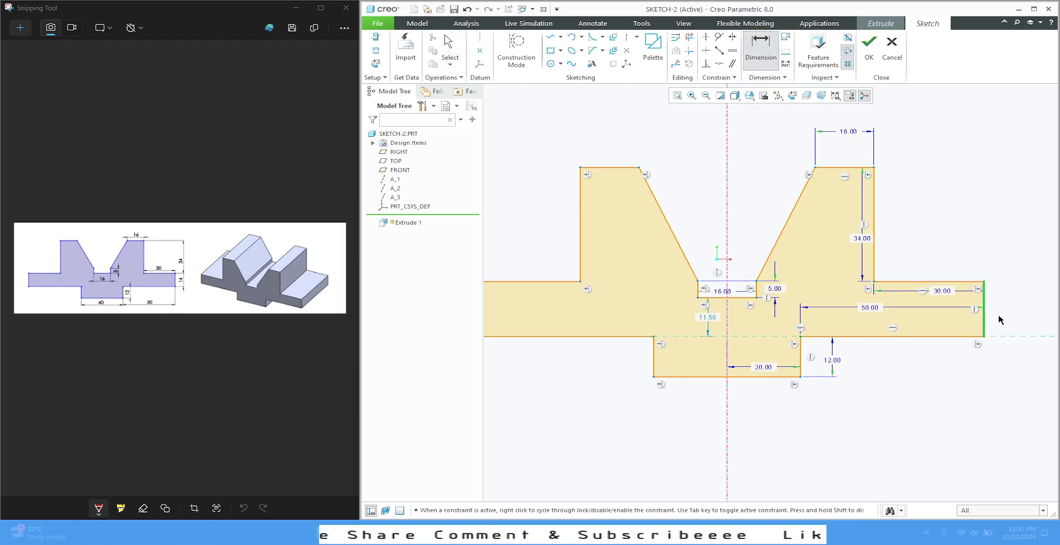
middle_click(999, 315)
type("14")
key("Return")
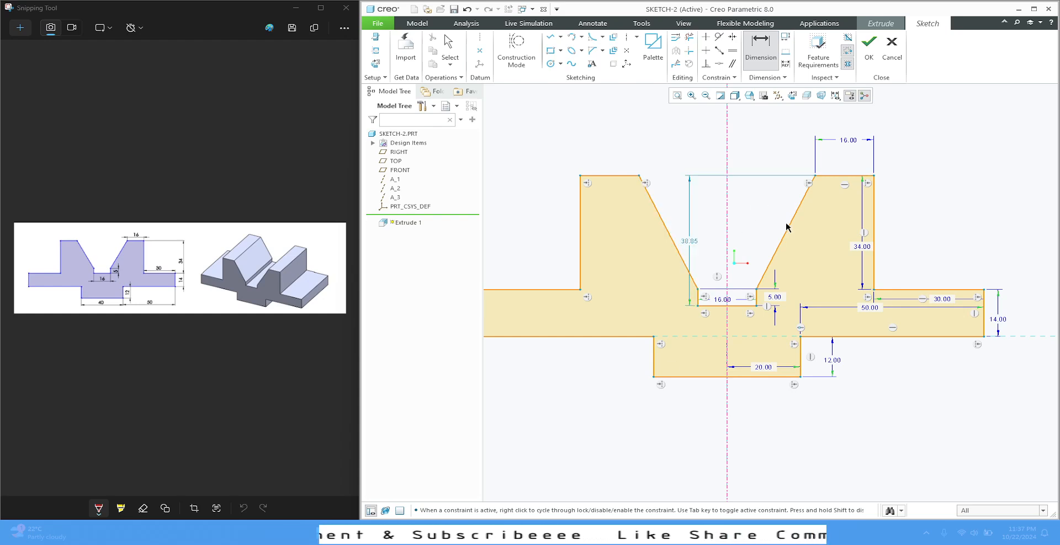
left_click(873, 214)
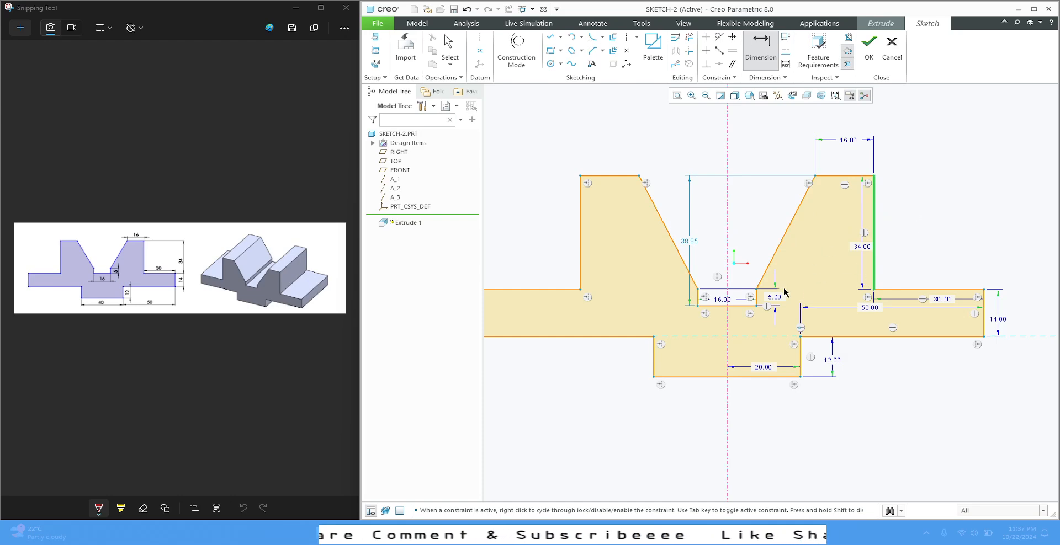
middle_click(944, 148)
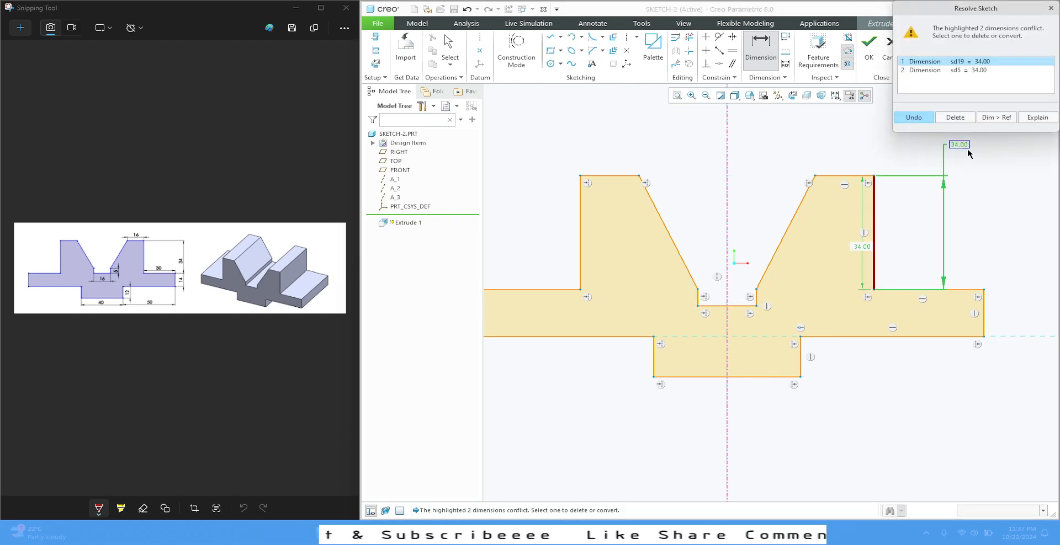
left_click(1051, 8)
middle_click(1012, 163)
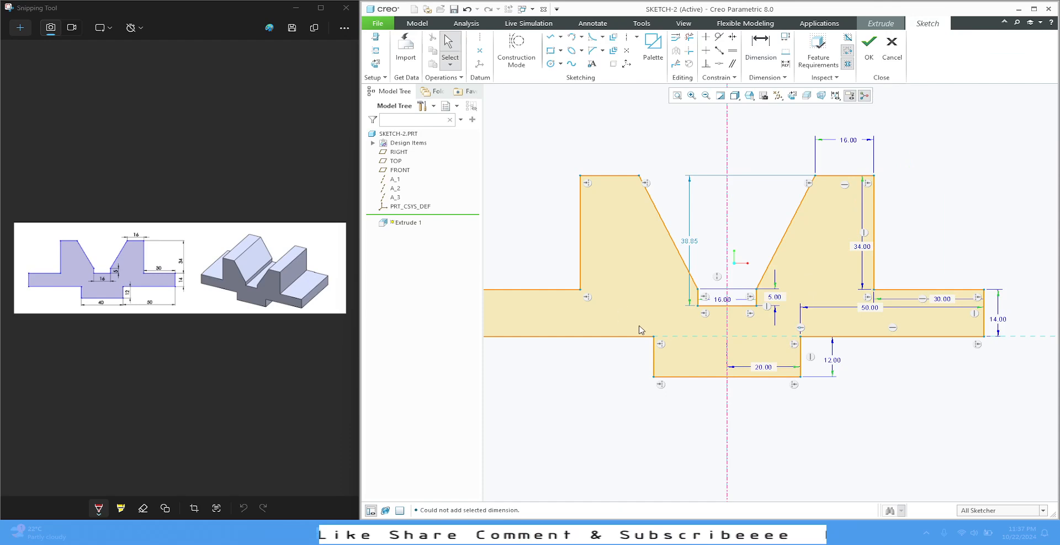
Move the 34, 30, 50 and 20 dimensions outside the profile and the groove's depth dimension farther right of the groove
scroll(670, 339, "down", 1)
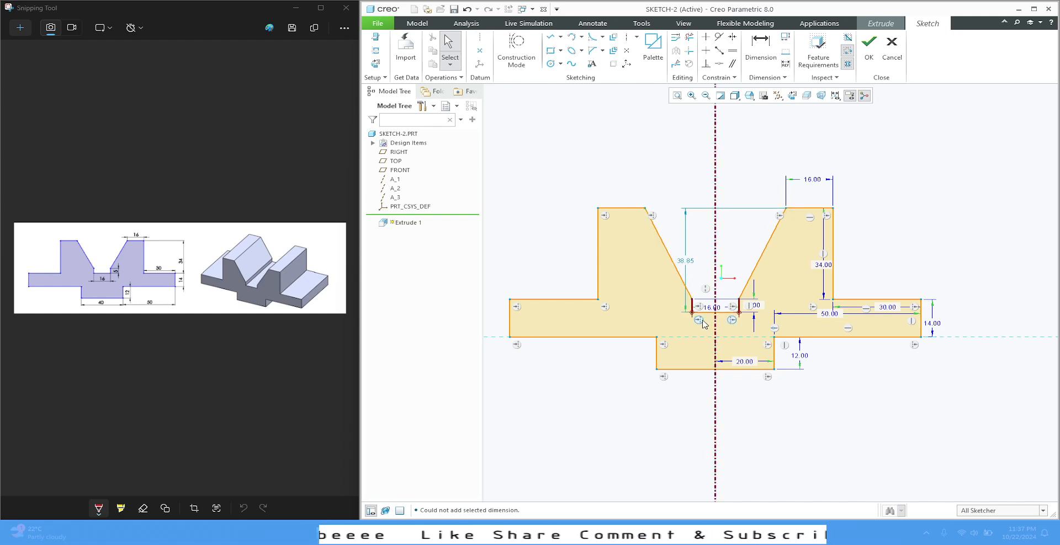
scroll(741, 301, "down", 2)
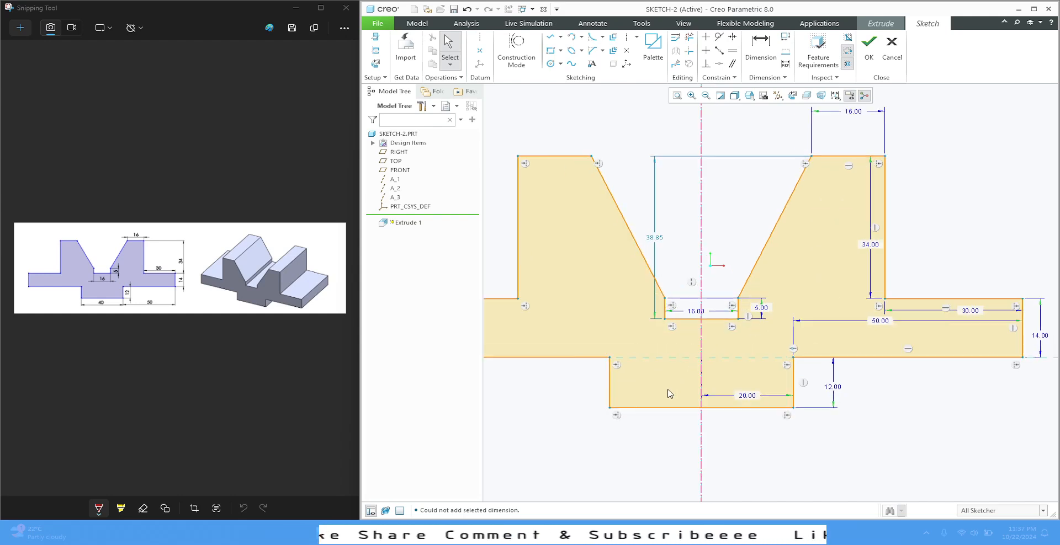
scroll(670, 366, "down", 1)
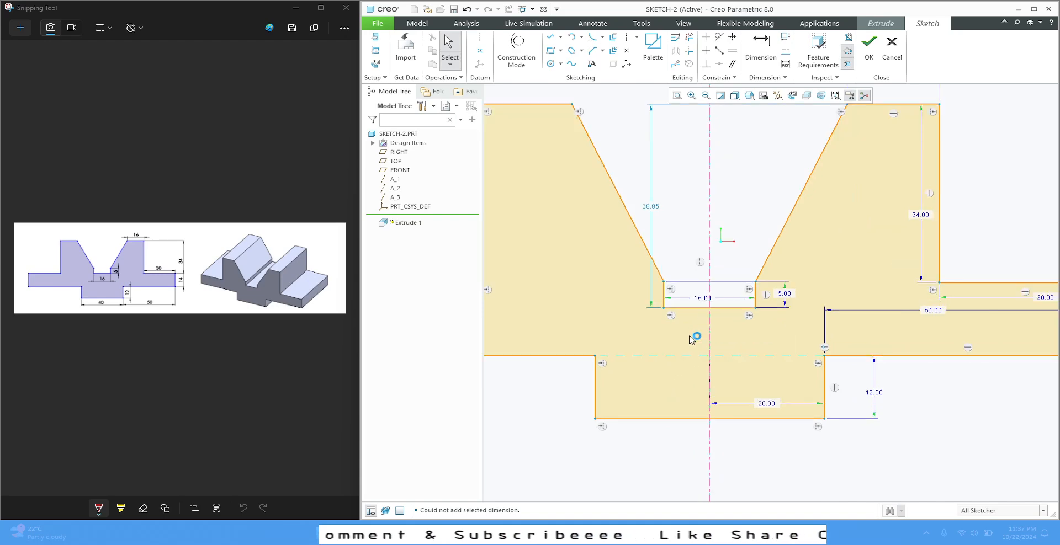
scroll(690, 337, "up", 2)
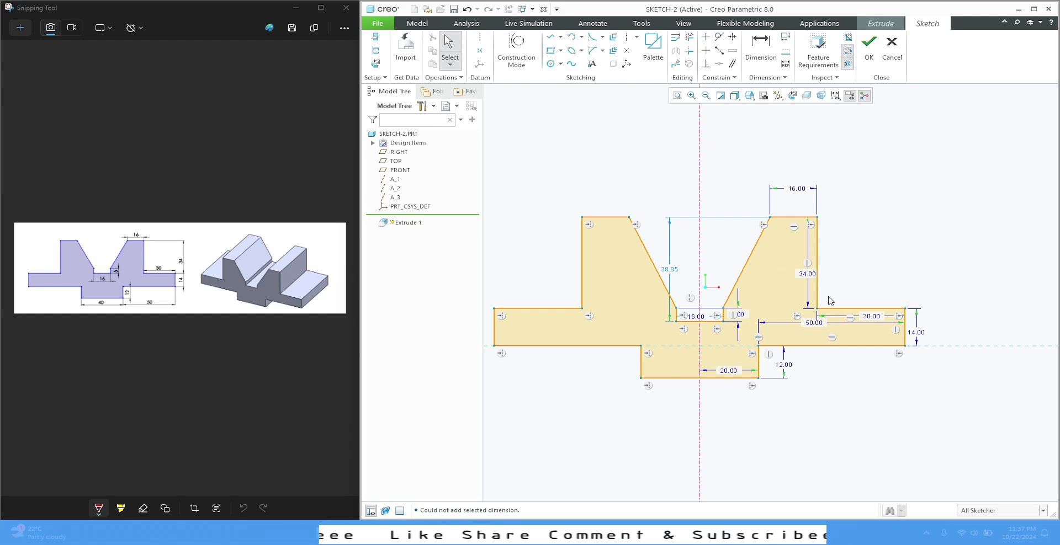
left_click_drag(807, 273, 863, 261)
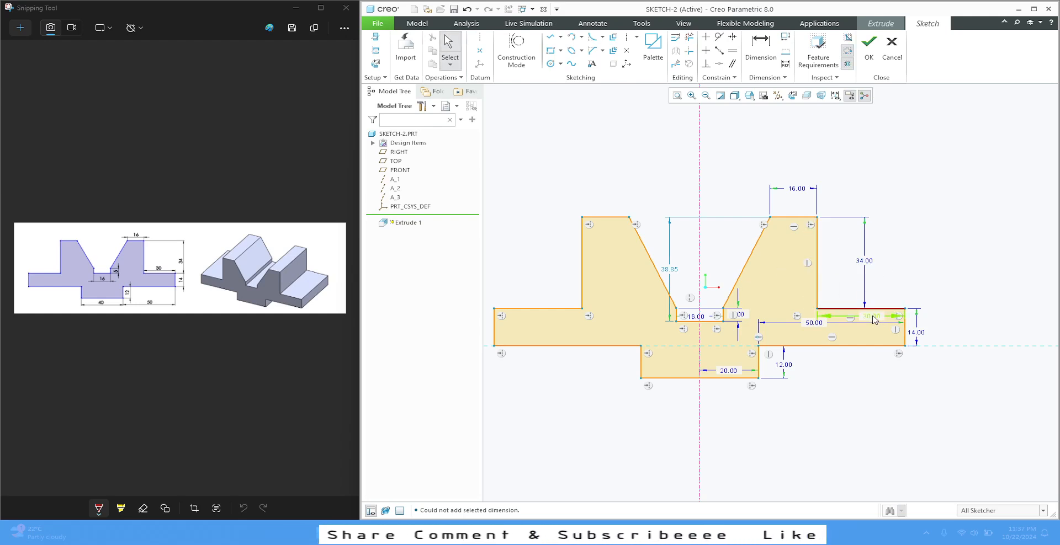
left_click_drag(873, 320, 889, 282)
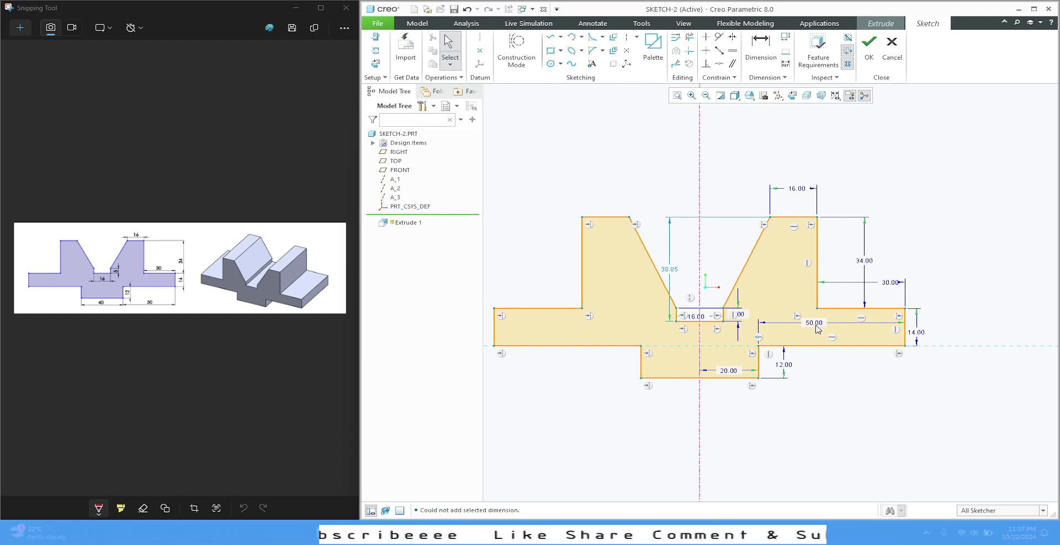
left_click_drag(813, 323, 835, 394)
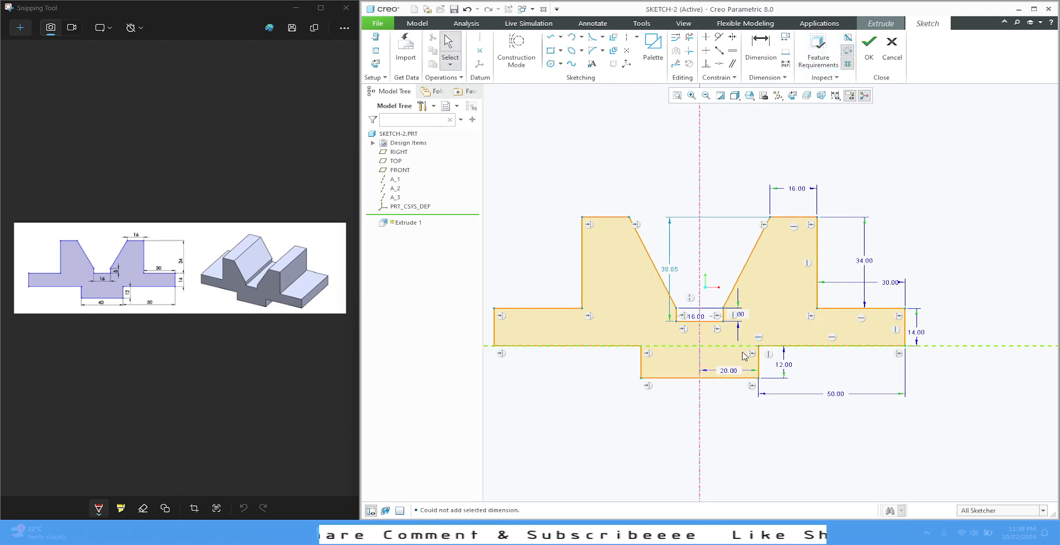
left_click_drag(730, 372, 734, 407)
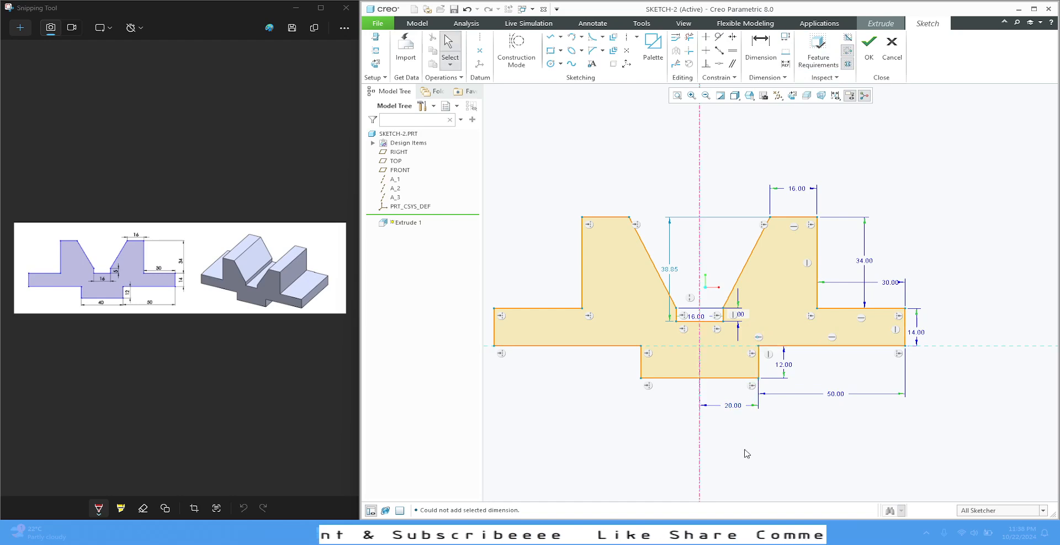
middle_click(757, 316)
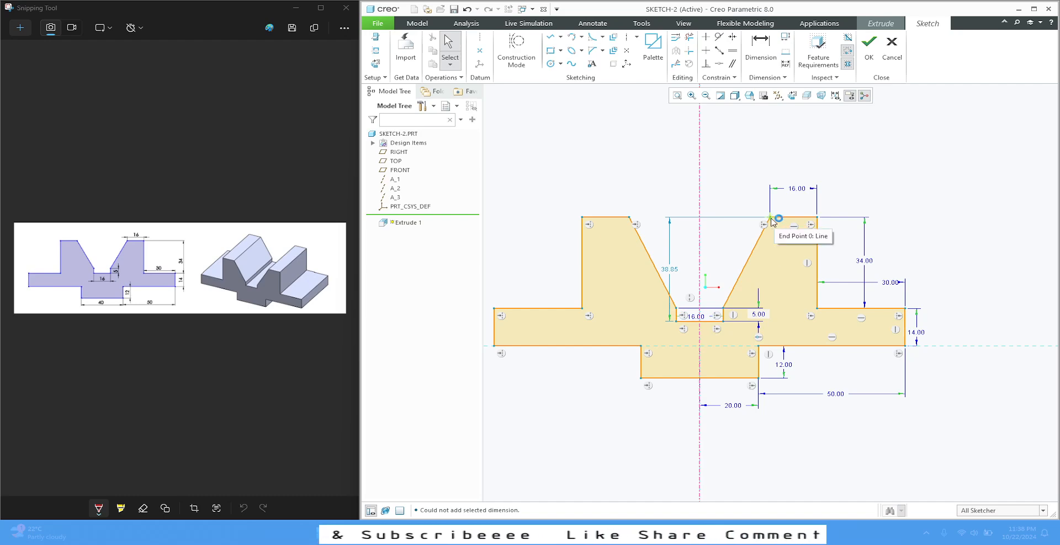
Pull the right upright's inner top corner slightly outward, and enable locking of user-defined dimensions in the Sketcher options
mouse_move(770, 218)
left_mouse_down()
mouse_move(756, 226)
mouse_move(773, 194)
mouse_move(776, 218)
left_mouse_up()
left_click(378, 23)
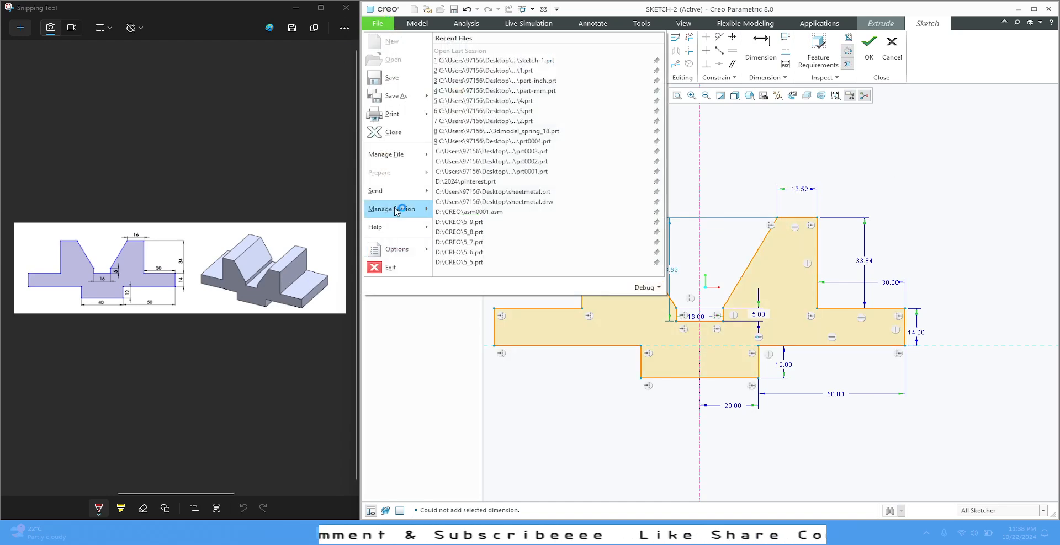
left_click(409, 256)
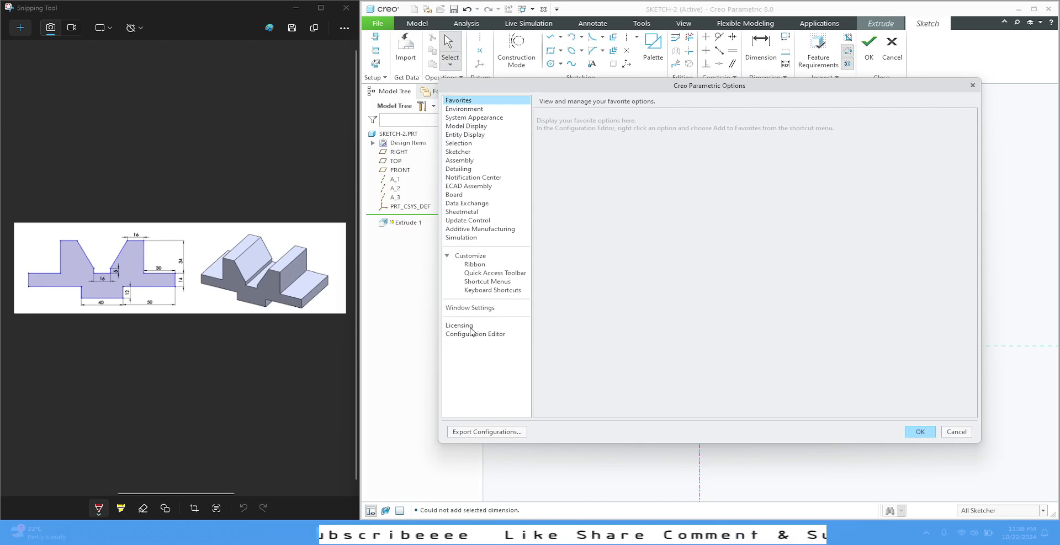
left_click(459, 152)
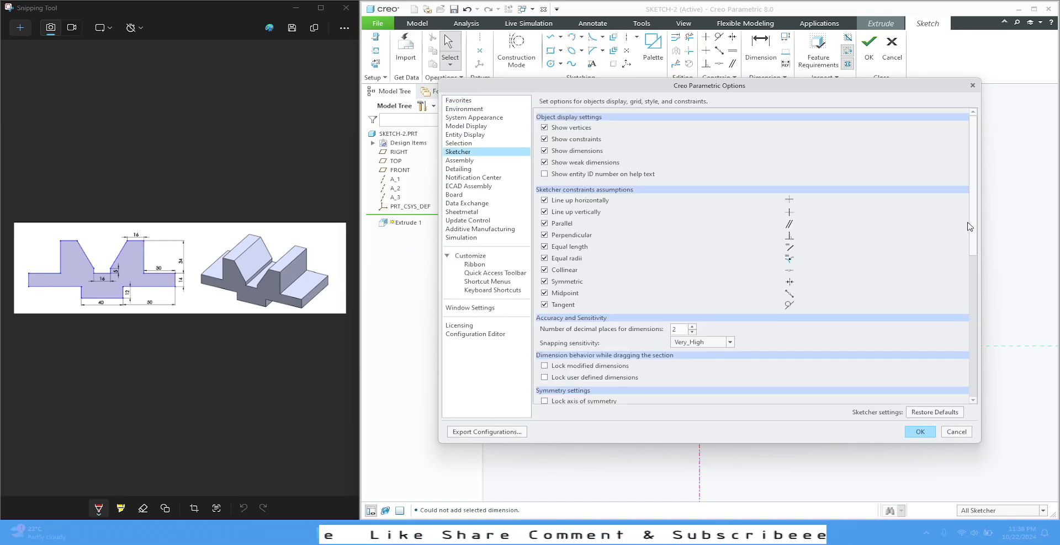
left_click_drag(974, 220, 976, 276)
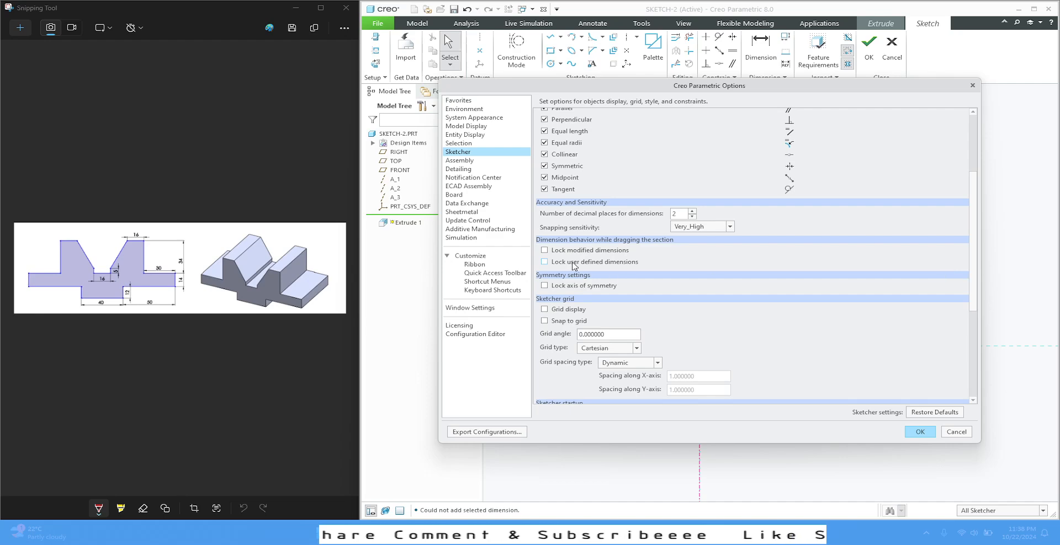
left_click(544, 262)
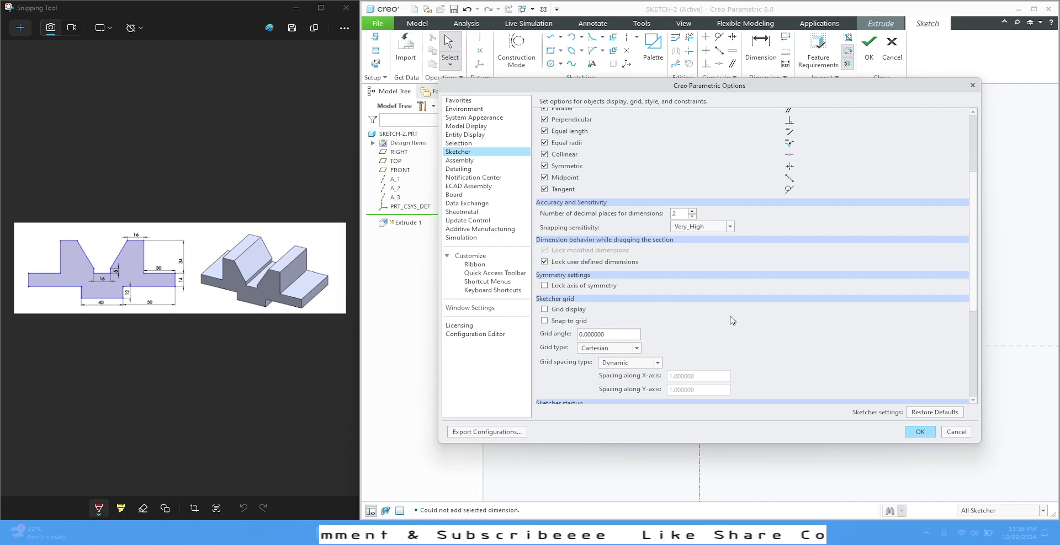
left_click(918, 432)
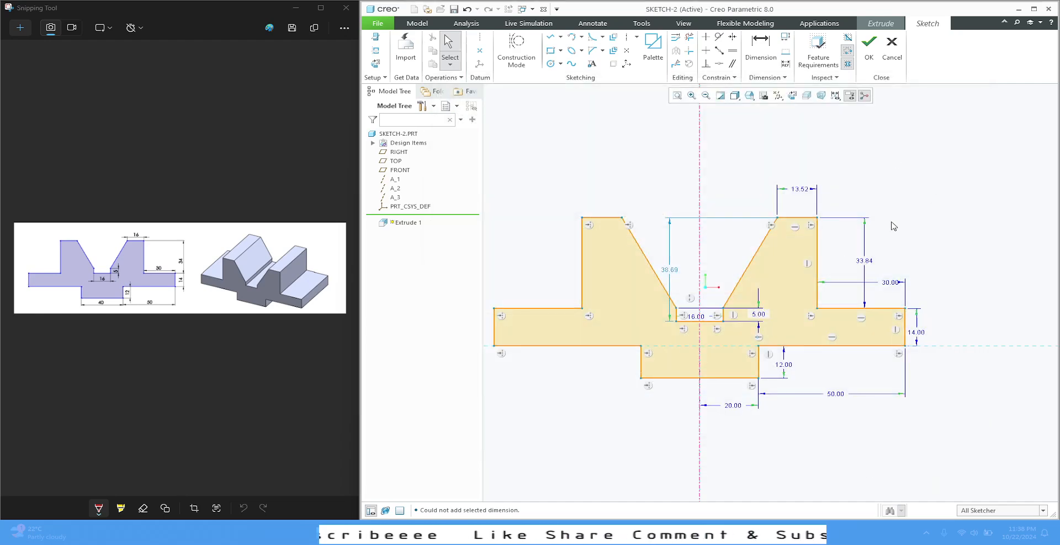
Set the right upright's top width to 16 and its outer height to 34
double_click(798, 190)
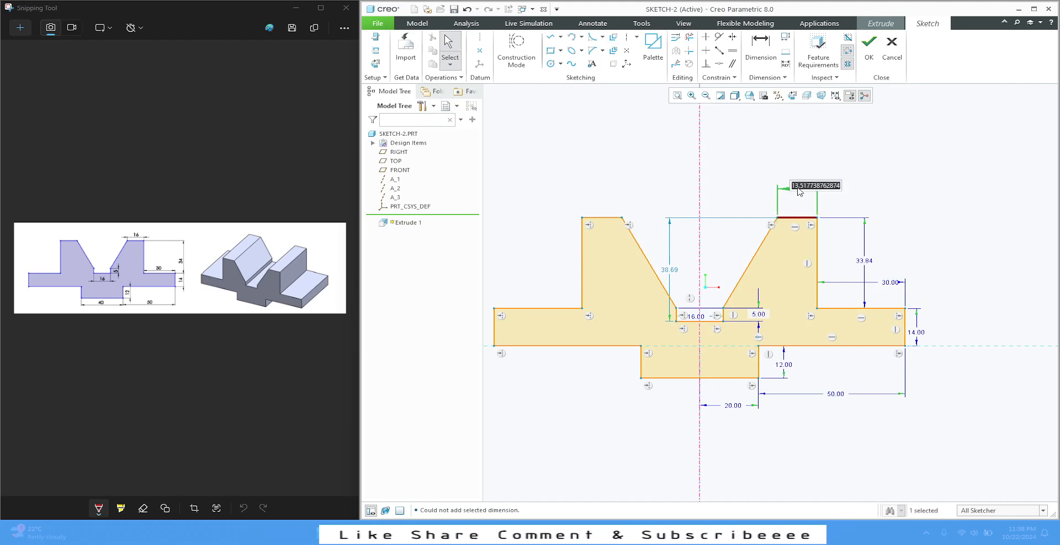
type("16")
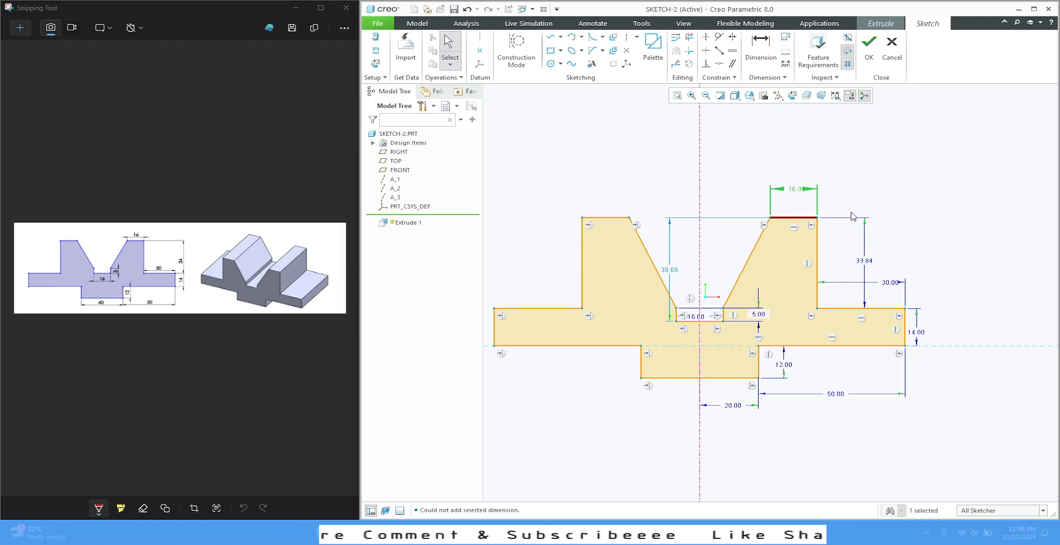
double_click(858, 261)
type("34")
key("Return")
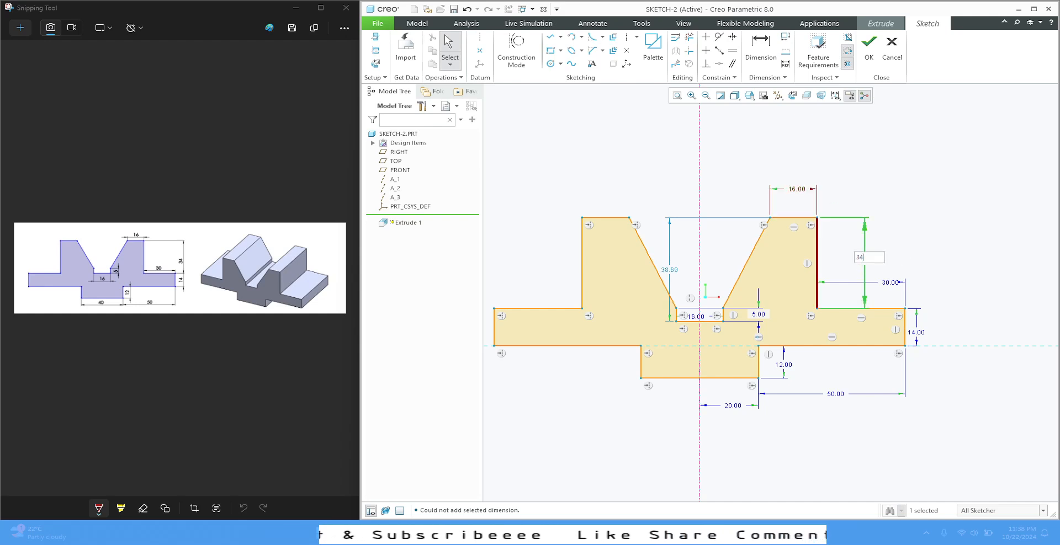
left_click(926, 192)
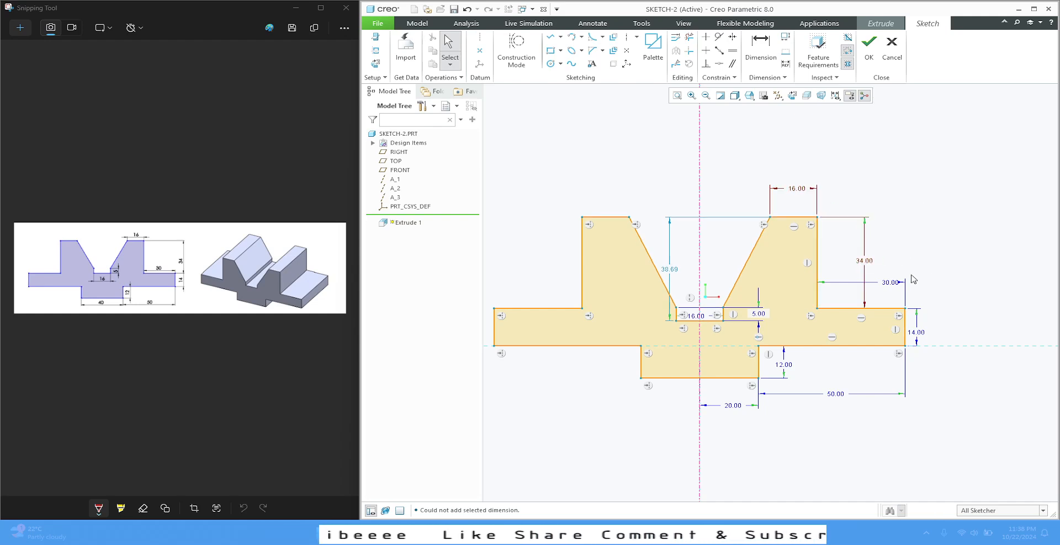
Lock the right flange's 30 top-edge dimension and its 14 height dimension
left_click(889, 284)
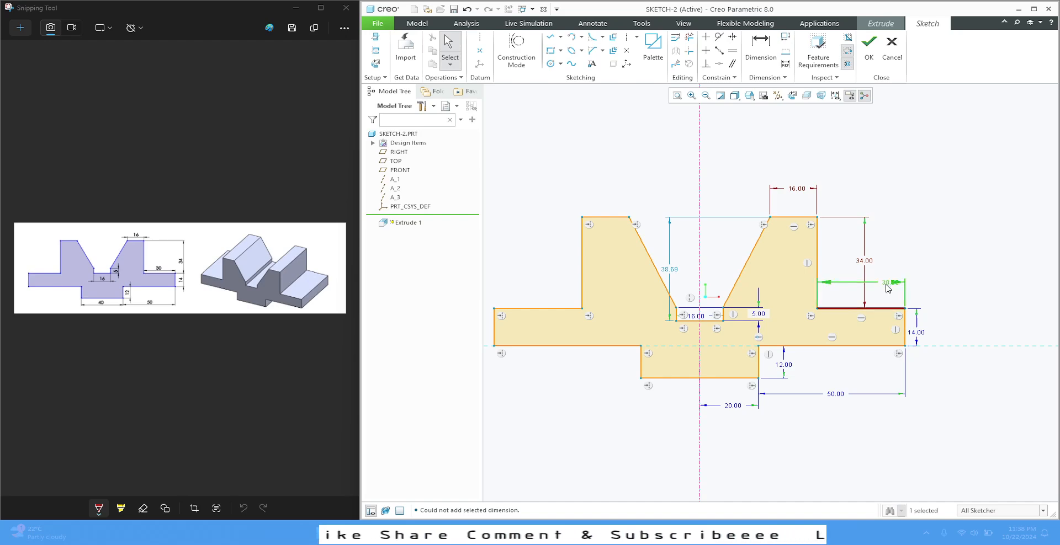
left_click(895, 248)
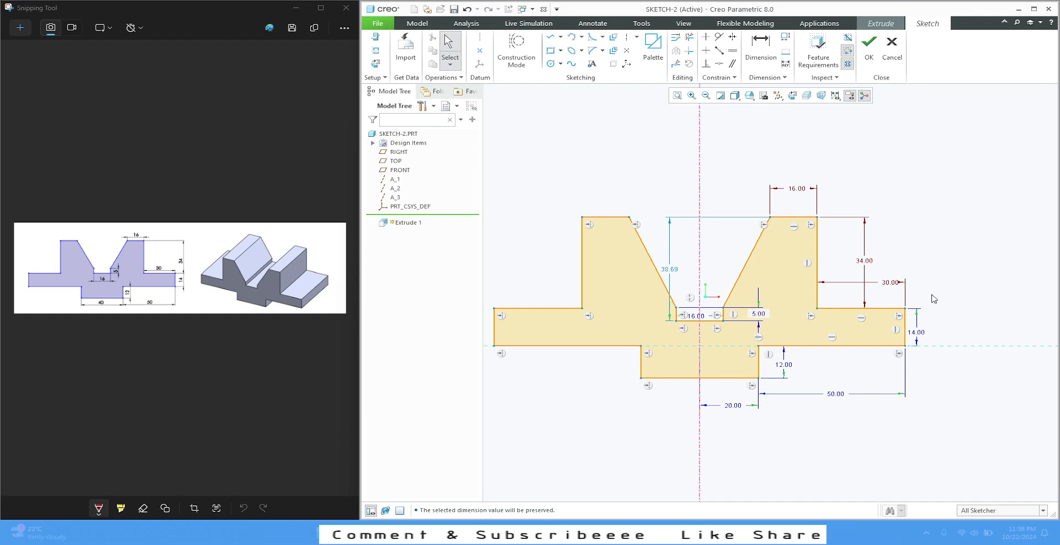
left_click(921, 332)
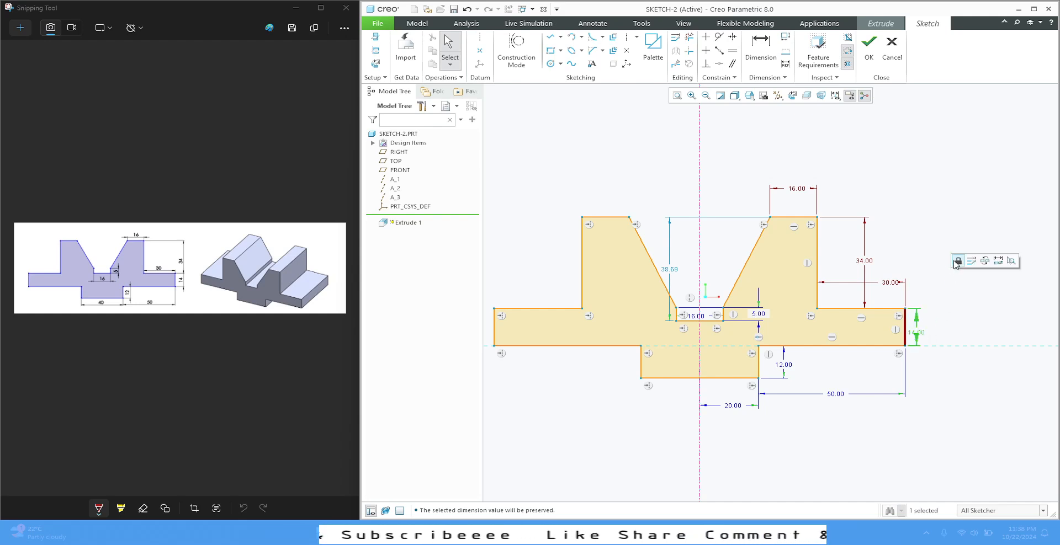
left_click(956, 262)
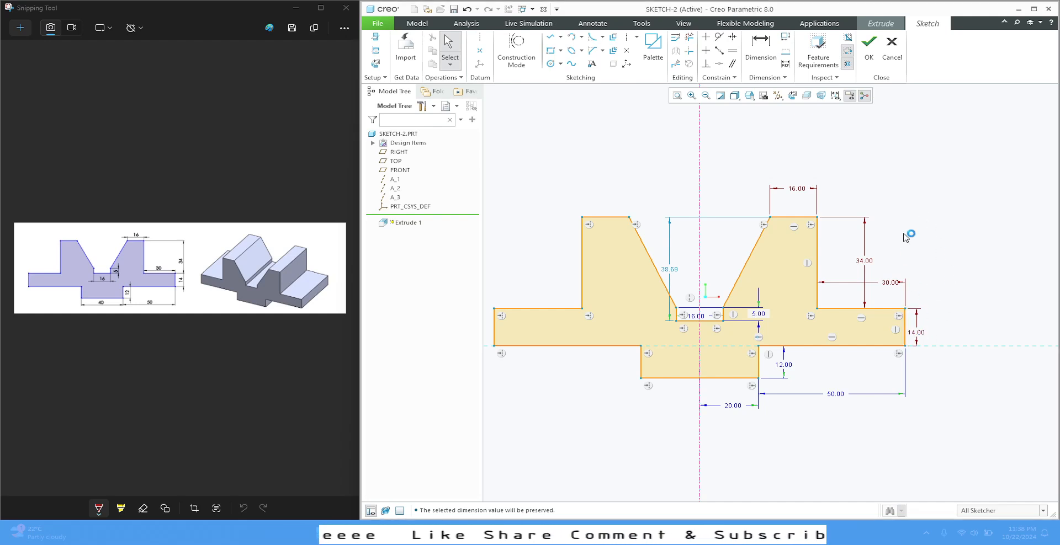
Pull the right upright's inner top corner toward the centreline and reposition the 30 dimension centrally above the flange
mouse_move(770, 221)
left_mouse_down()
mouse_move(735, 232)
mouse_move(750, 230)
left_mouse_up()
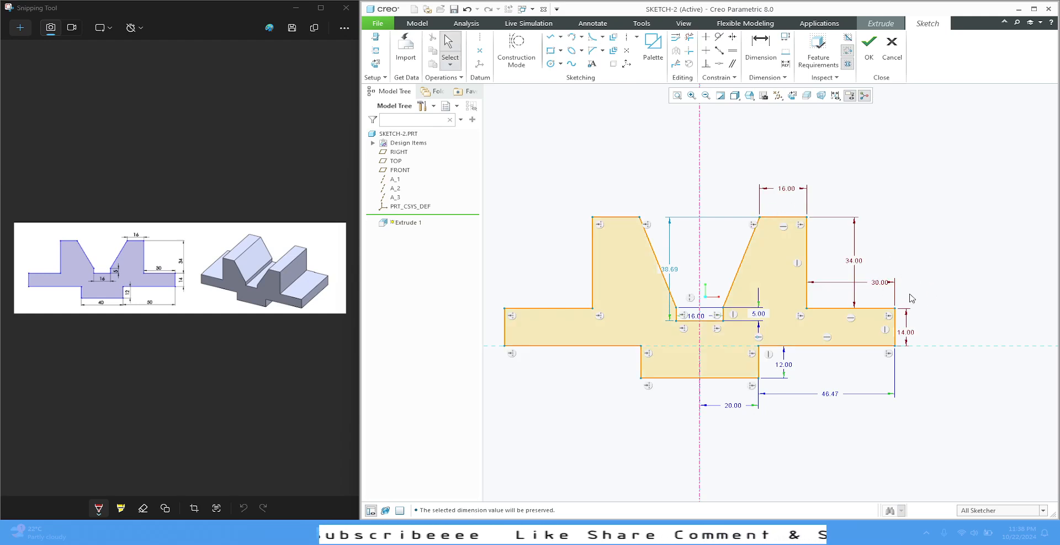
left_click_drag(880, 282, 867, 279)
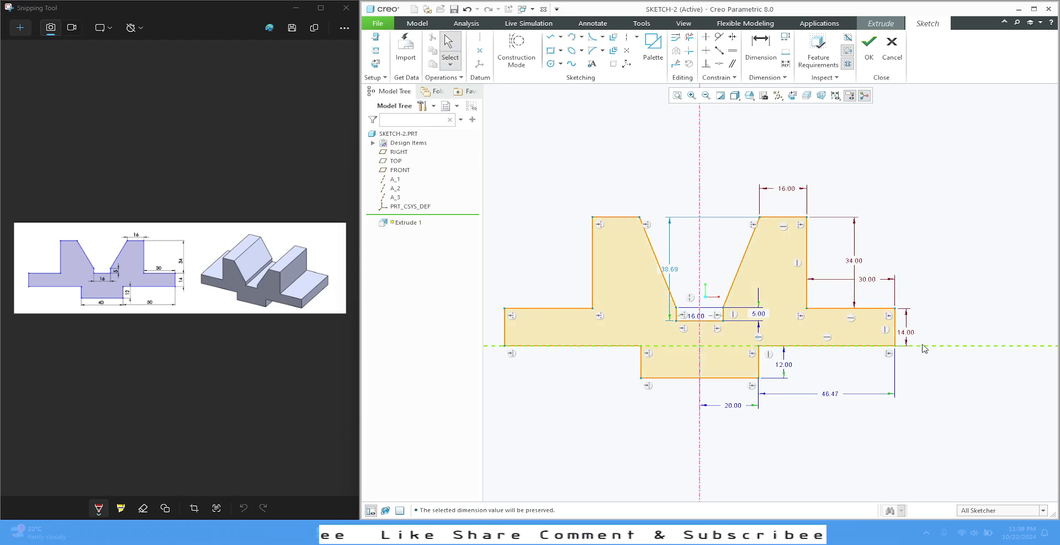
Lock the bottom boss's 12 height dimension and set the right flange's underside length to 50
left_click(758, 360)
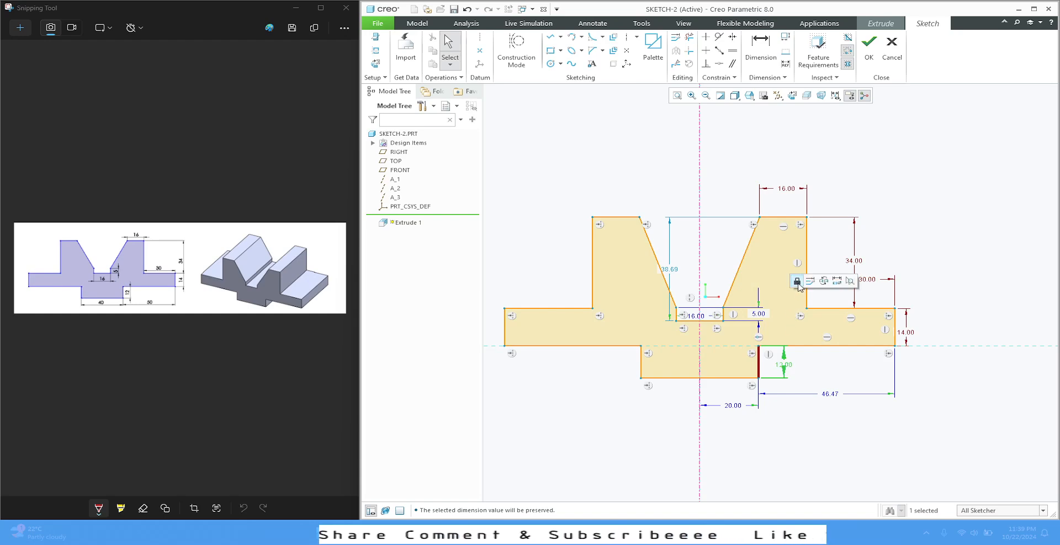
left_click(797, 282)
double_click(830, 394)
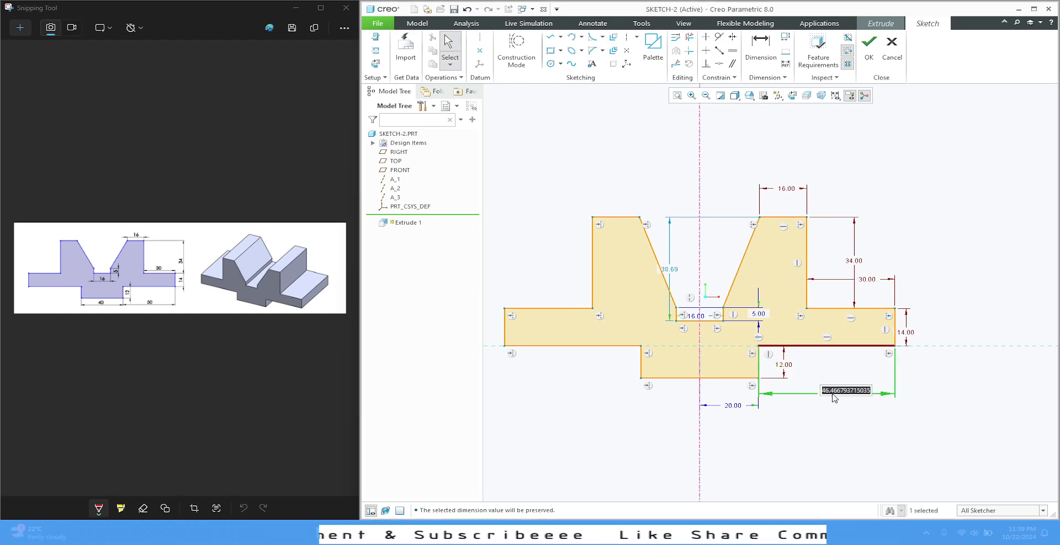
type("50")
key("Return")
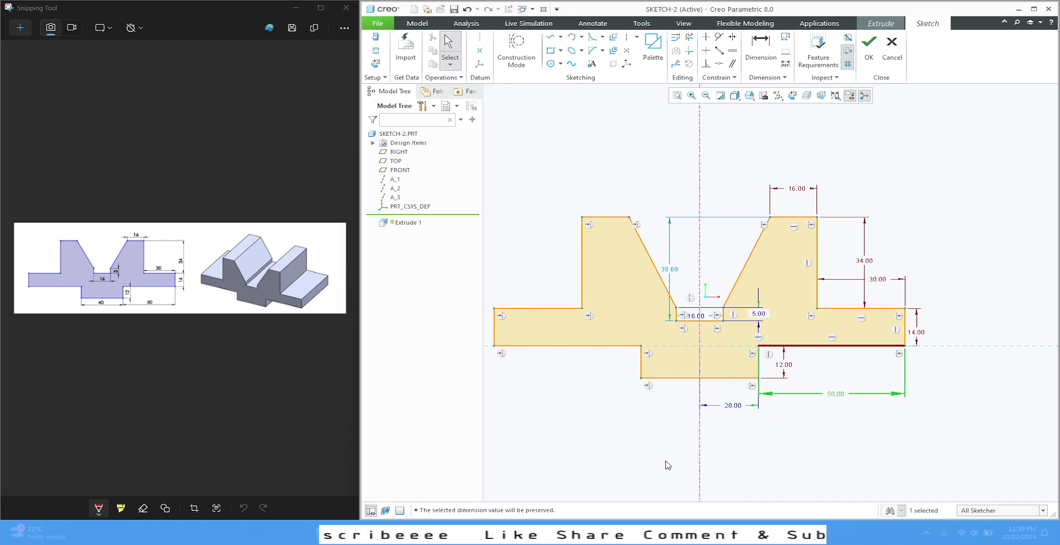
left_click(748, 444)
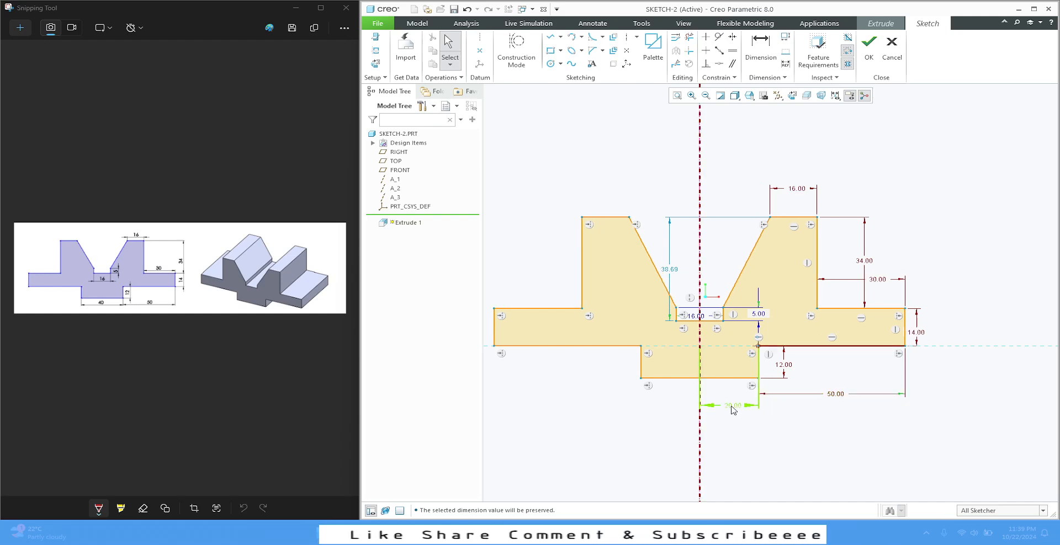
Dimension the bottom boss's full width as 40 and delete the conflicting 20 half-width dimension
left_click(761, 49)
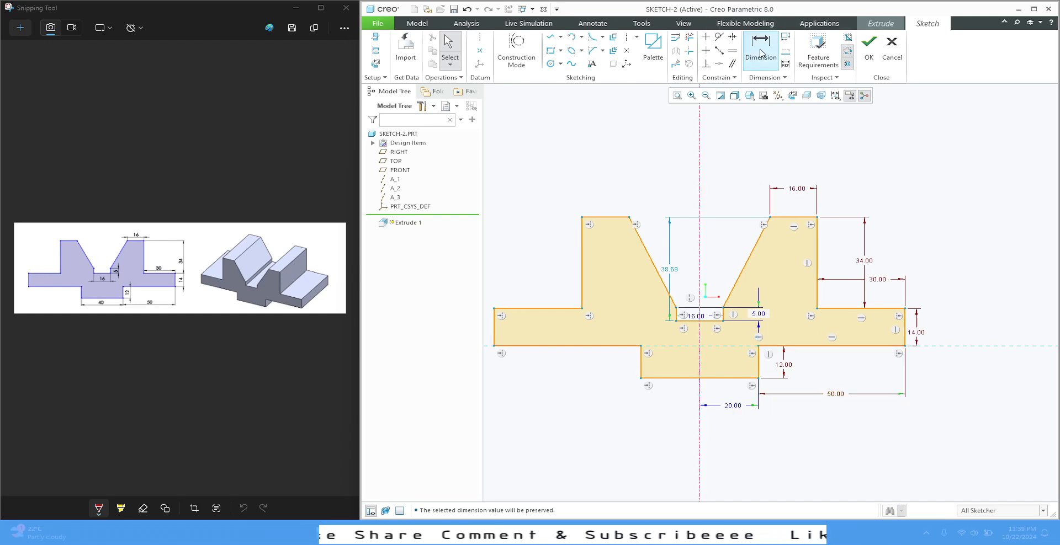
left_click(758, 359)
left_click(640, 365)
middle_click(679, 400)
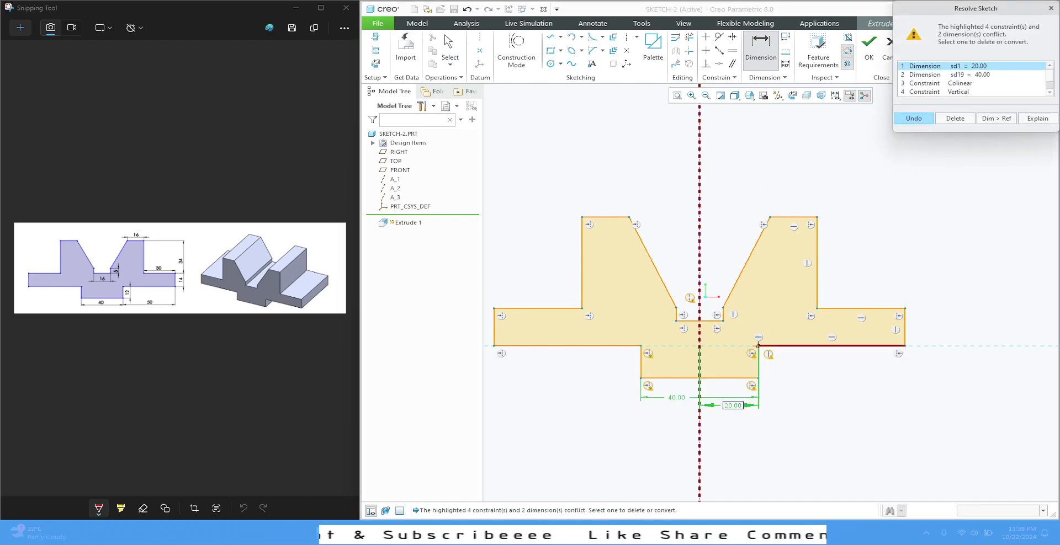
left_click(955, 119)
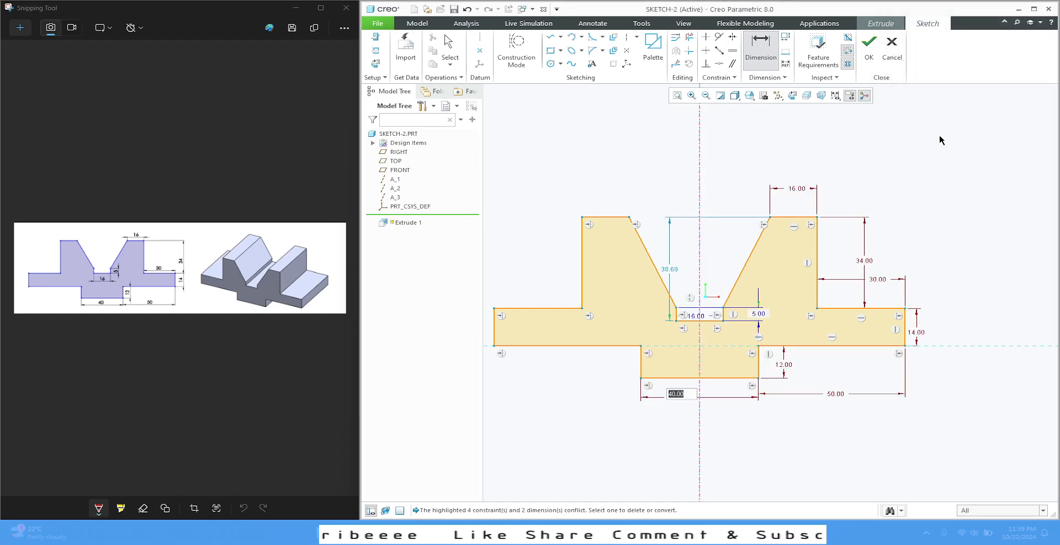
key("Return")
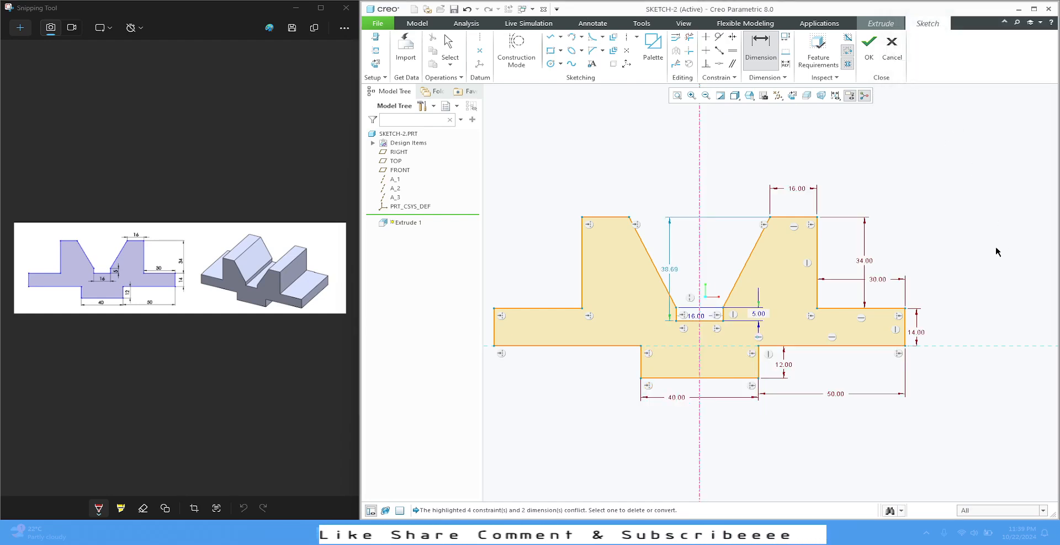
Lock the 5 height dimension and the 16 width dimension of the groove's bottom slot
left_click(758, 314)
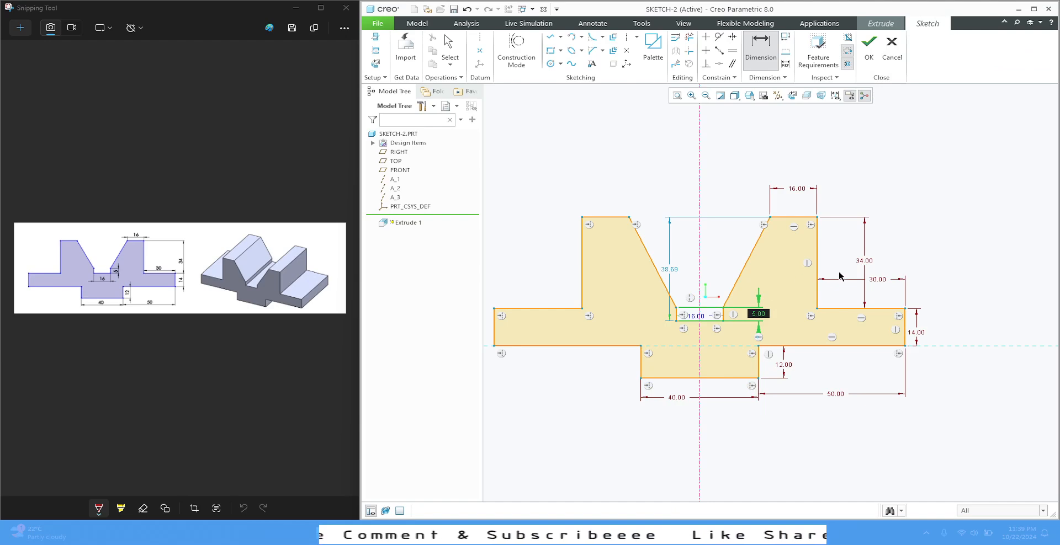
key("Escape")
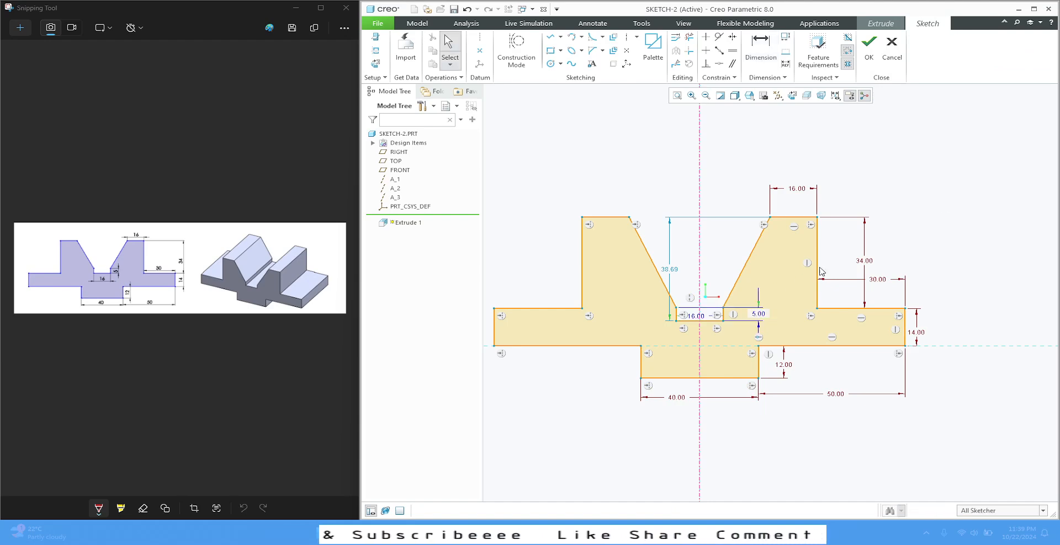
left_click(759, 314)
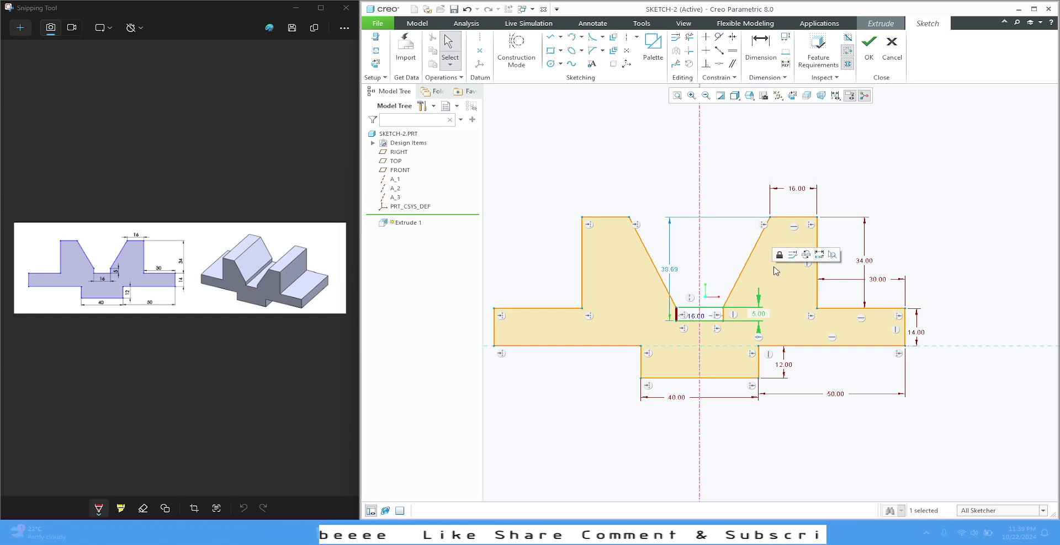
left_click(778, 256)
left_click(696, 316)
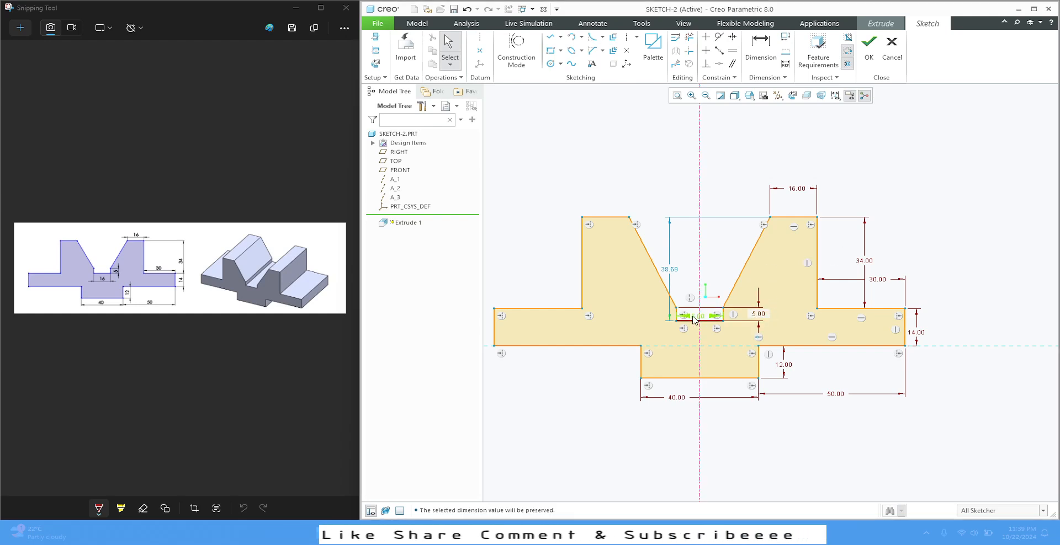
left_click(711, 255)
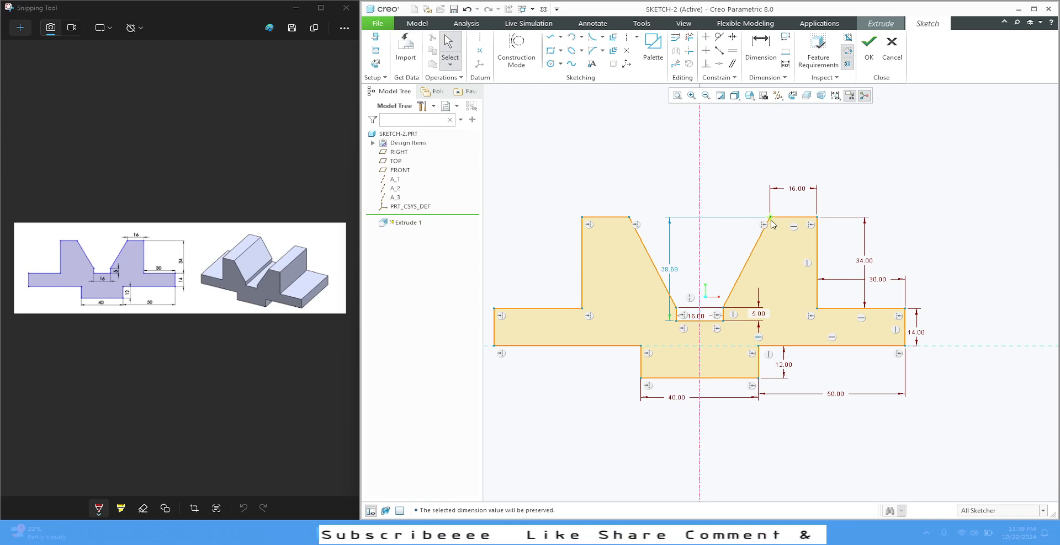
Constrain the groove's floor line to be coincident with the right flange's top edge
left_click_drag(770, 218, 742, 218)
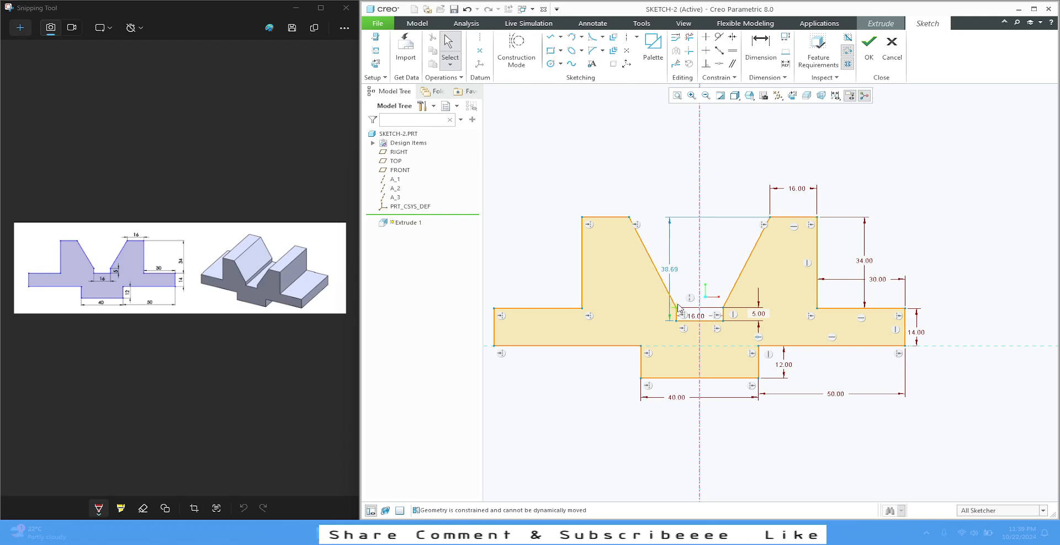
mouse_move(674, 311)
left_mouse_down()
mouse_move(700, 276)
mouse_move(705, 300)
mouse_move(710, 267)
mouse_move(716, 283)
left_mouse_up()
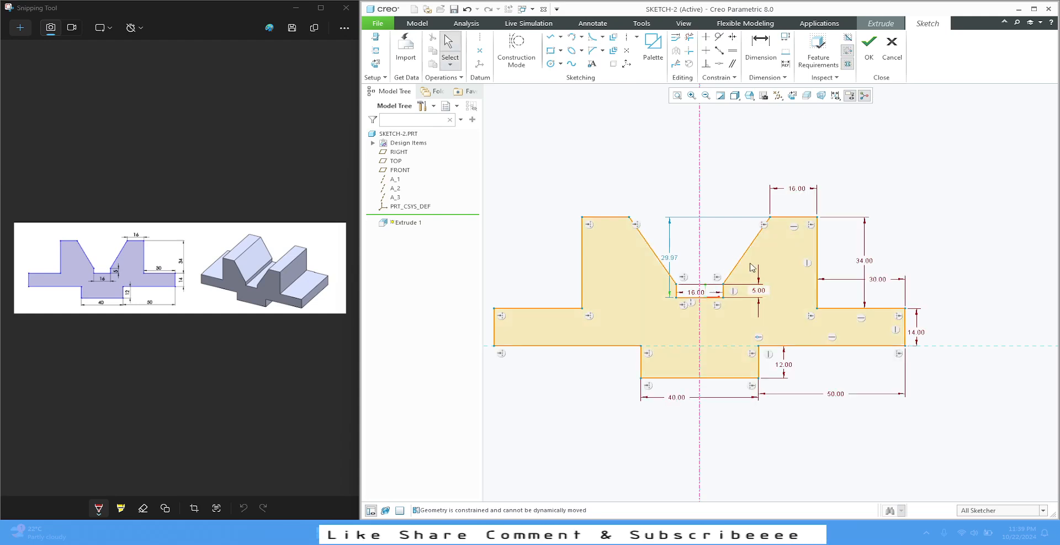
left_click(702, 299)
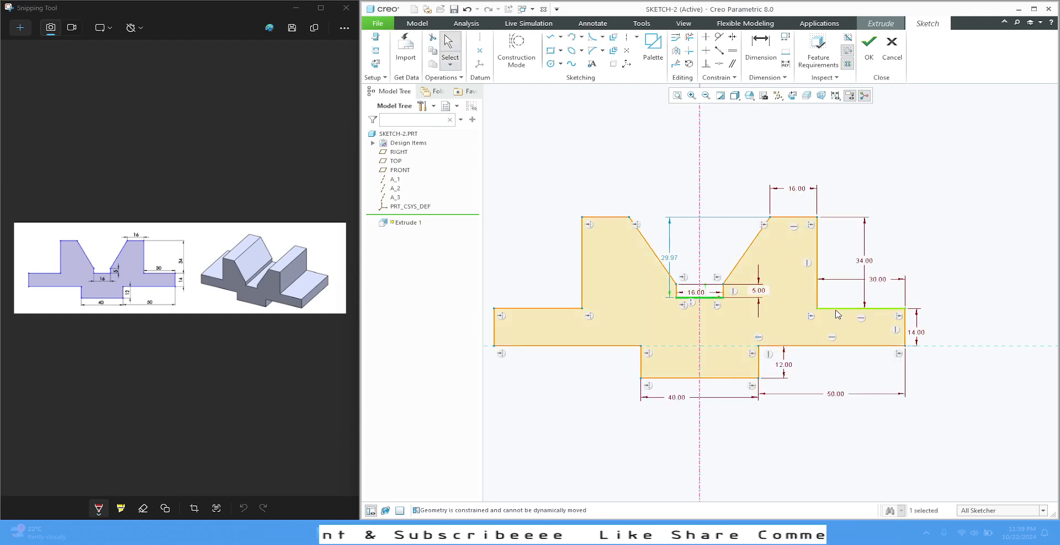
left_click(863, 310, "ctrl")
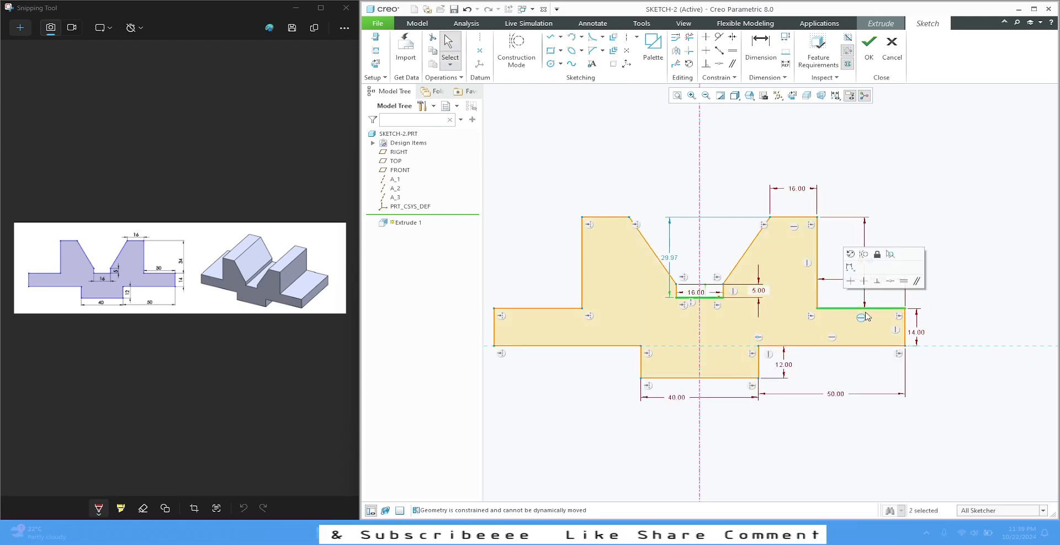
left_click(891, 282)
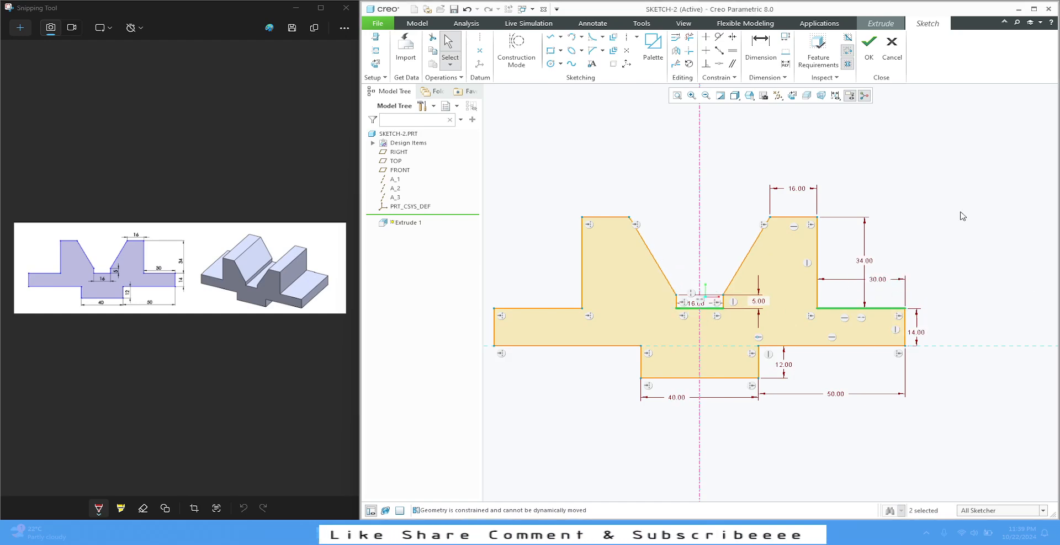
left_click(991, 242)
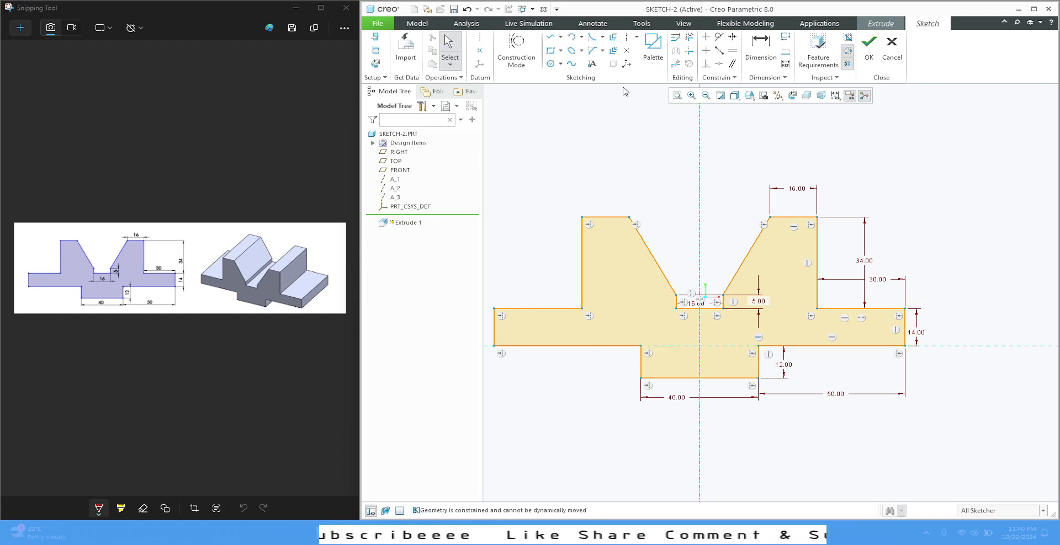
Sketch a circle inside the left upright and set its diameter to 10
left_click(551, 64)
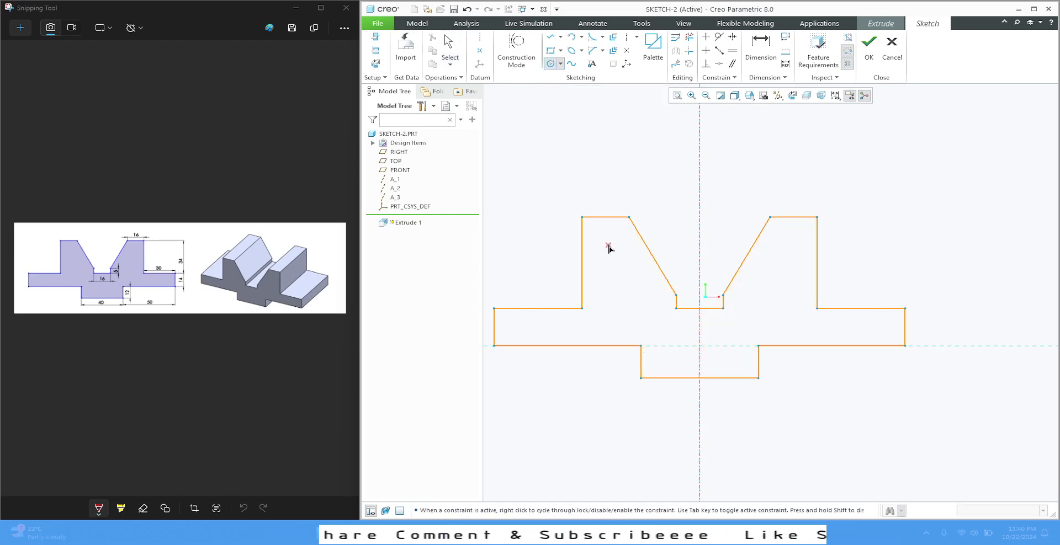
left_click(613, 252)
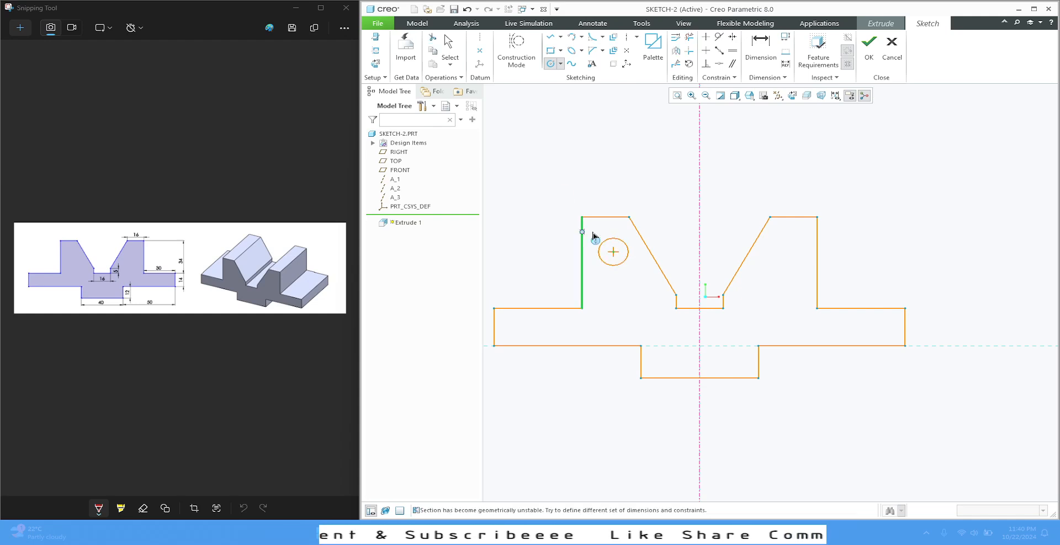
middle_click(570, 166)
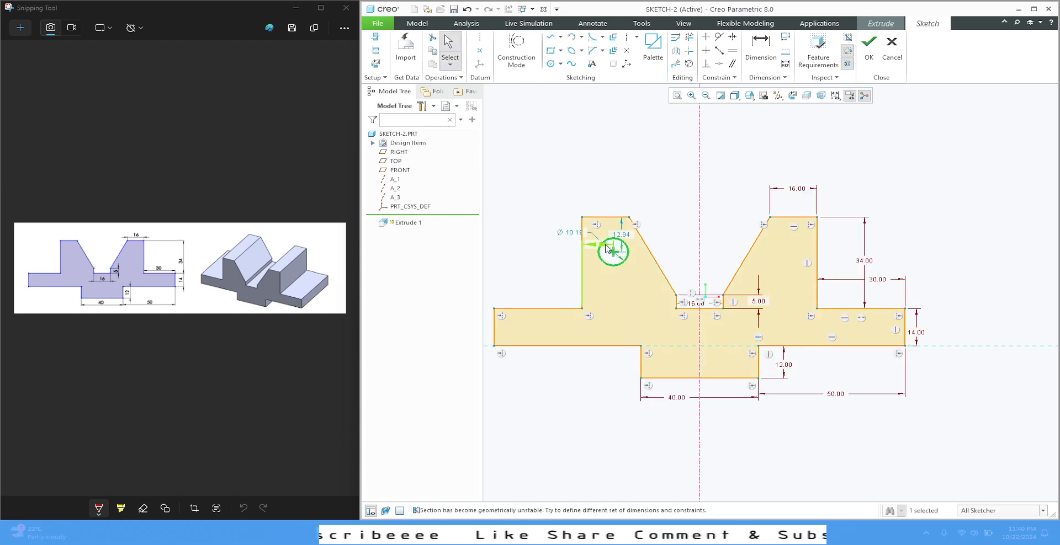
double_click(579, 229)
type("10")
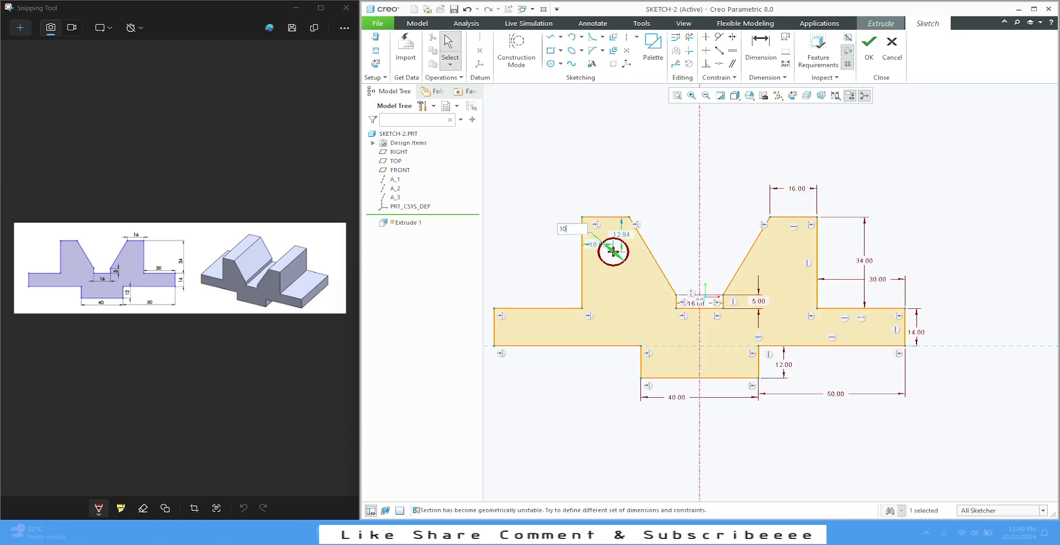
key("Return")
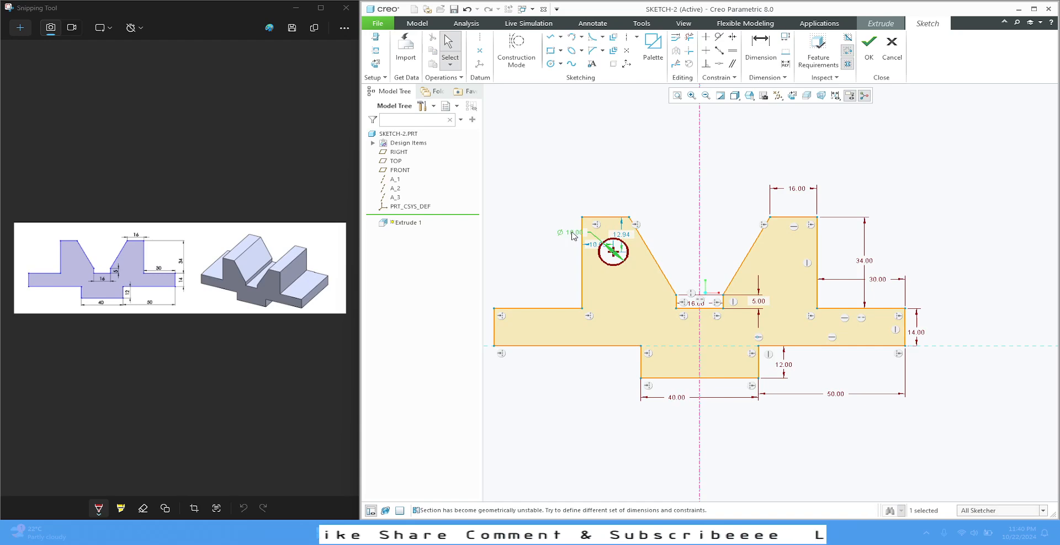
Position the circle's centre 13 below the left upright's top edge and 10 from its outer vertical edge
double_click(624, 235)
type("13")
key("Return")
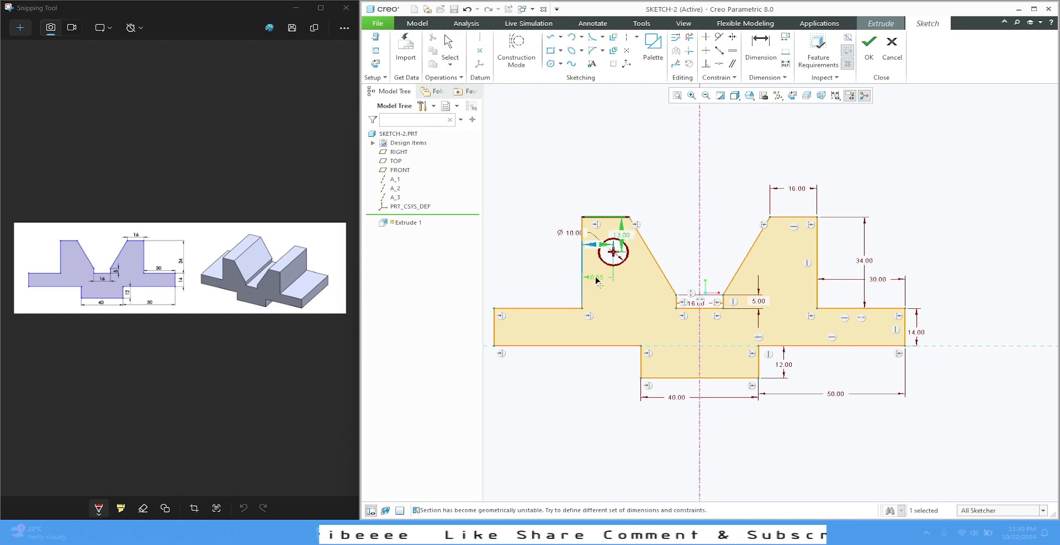
double_click(596, 278)
type("10")
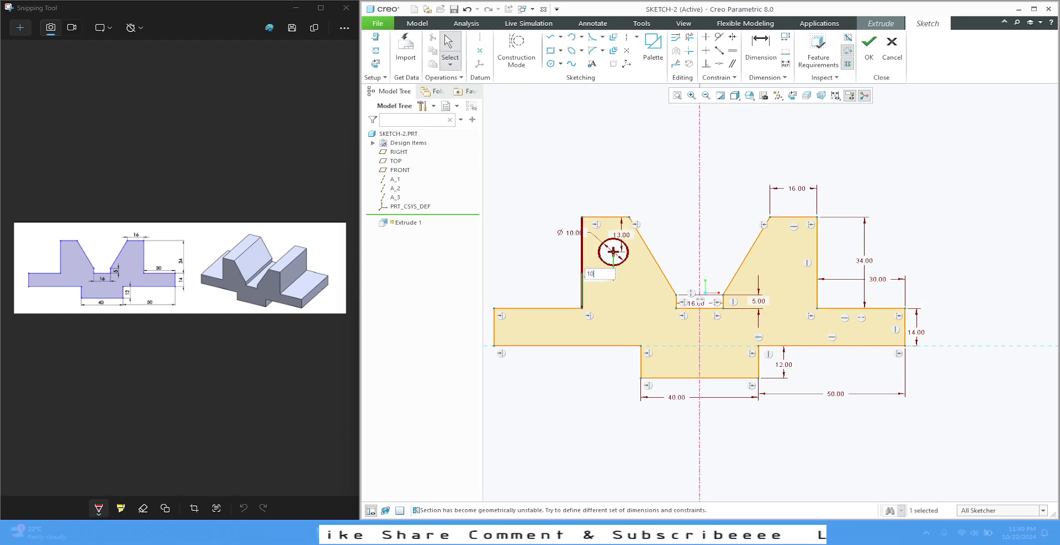
key("Return")
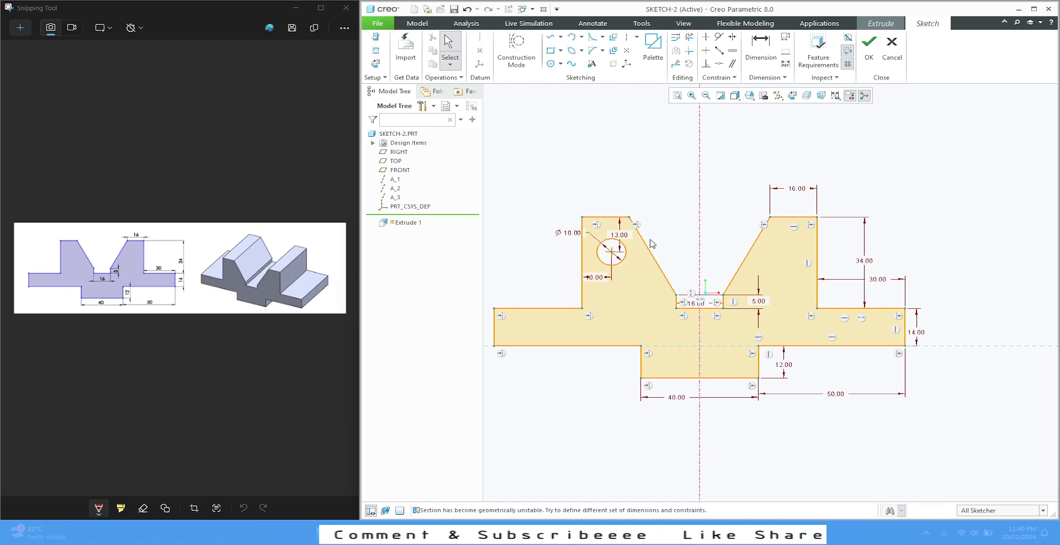
Mirror the left upright's circle about the vertical centreline into the right upright
left_click(629, 258)
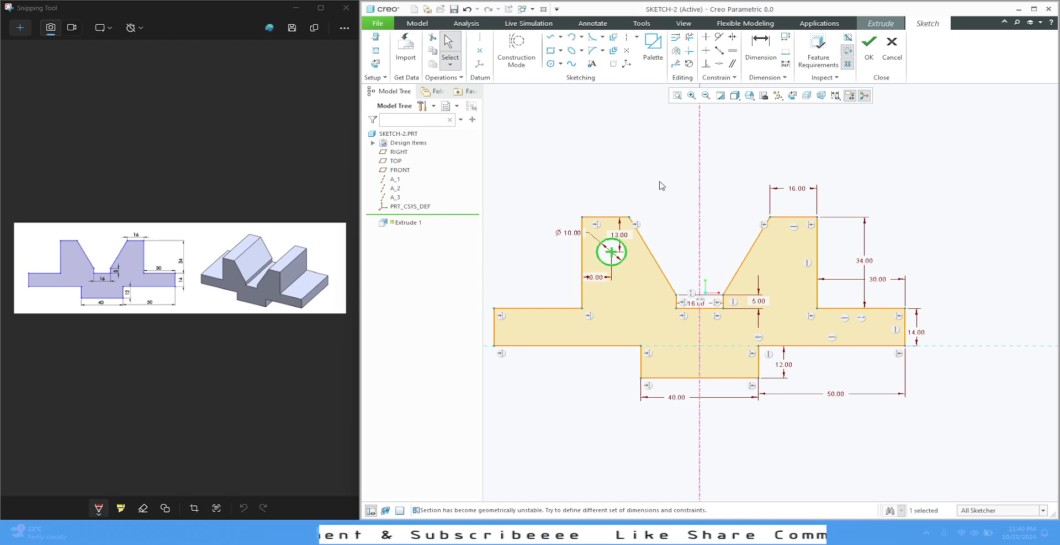
left_click(675, 51)
left_click(699, 175)
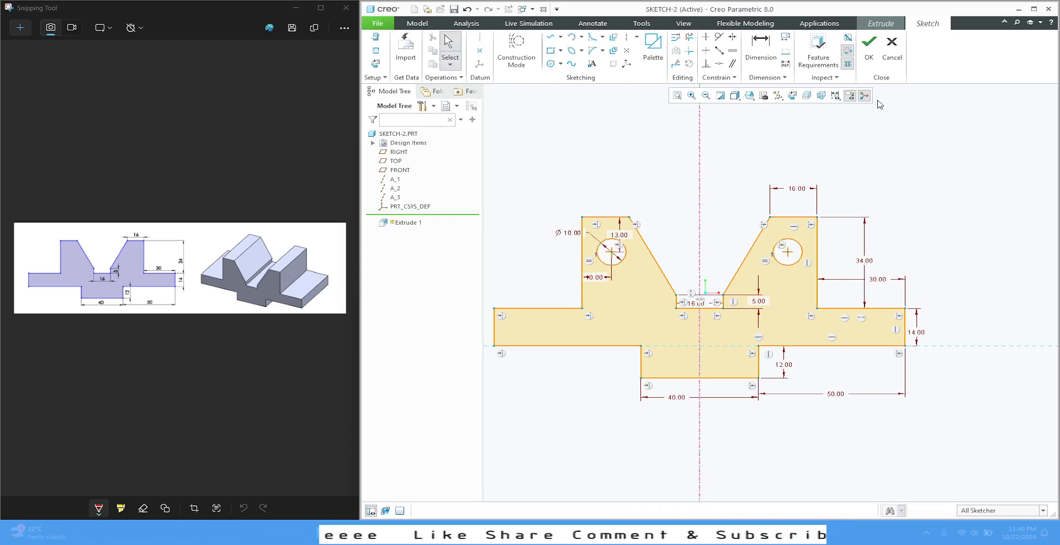
Accept the sketch and extrude it as a solid with a symmetric depth of 100 about the sketch plane
left_click(866, 59)
left_click(749, 96)
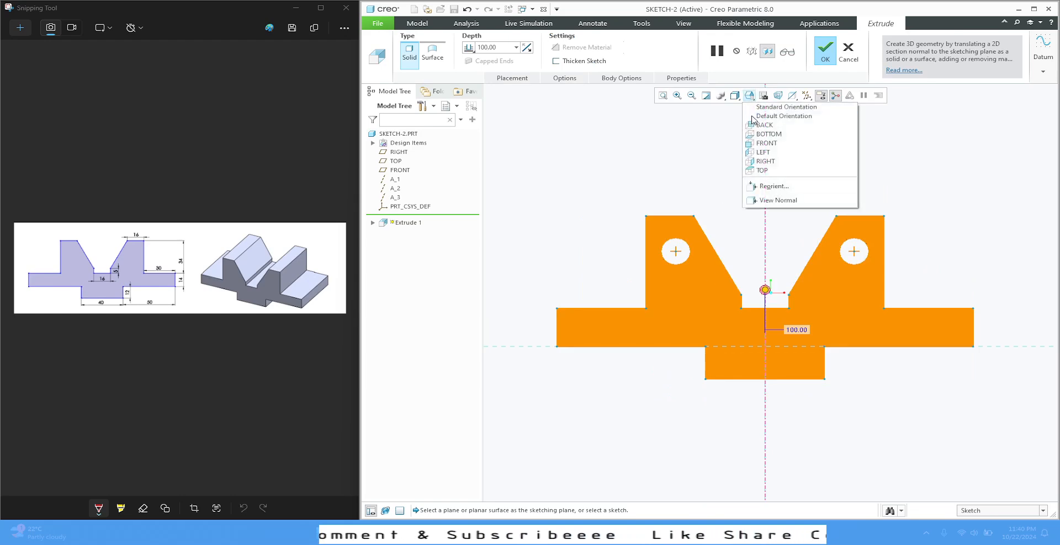
left_click(764, 107)
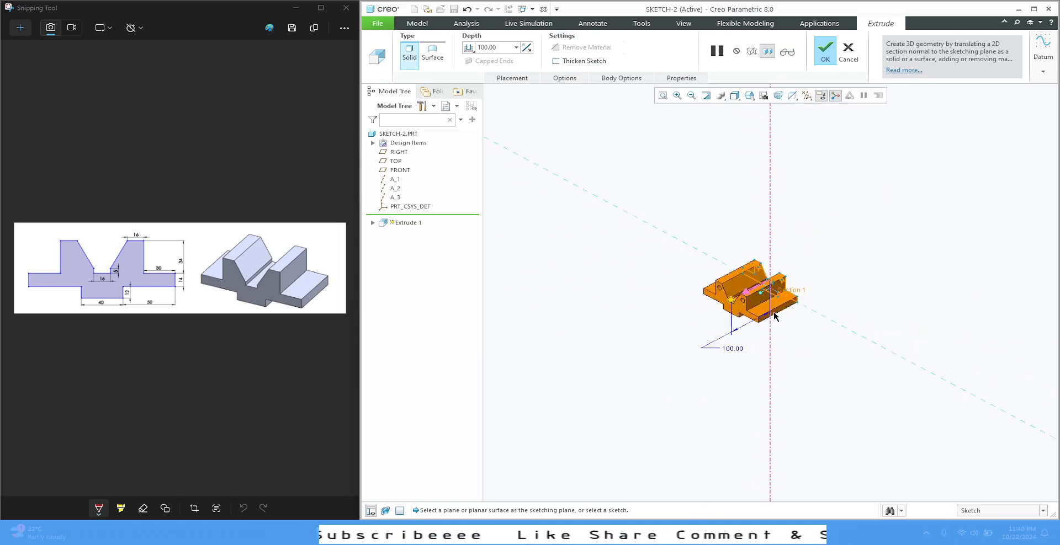
scroll(774, 315, "up", 3)
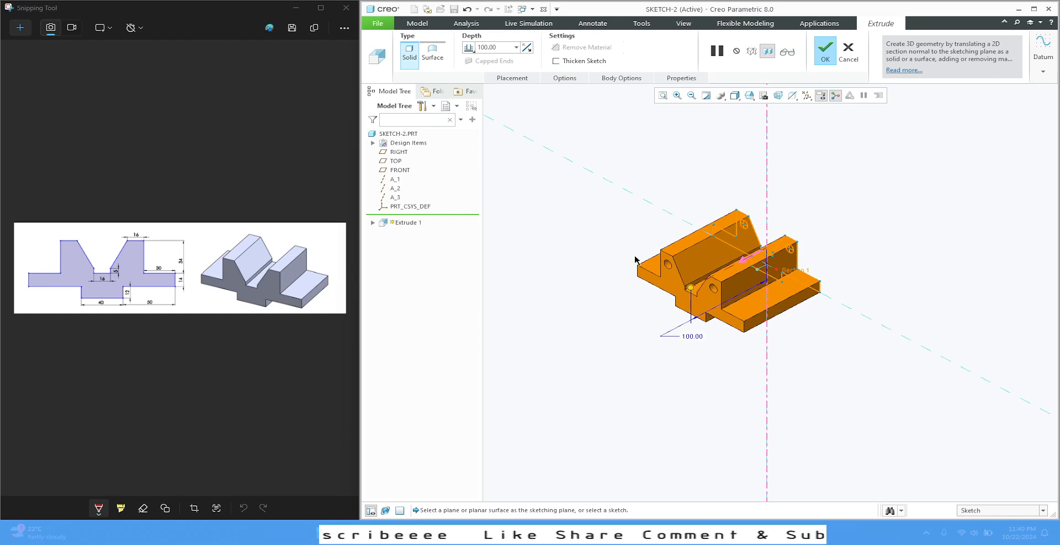
left_click(469, 48)
left_click(496, 70)
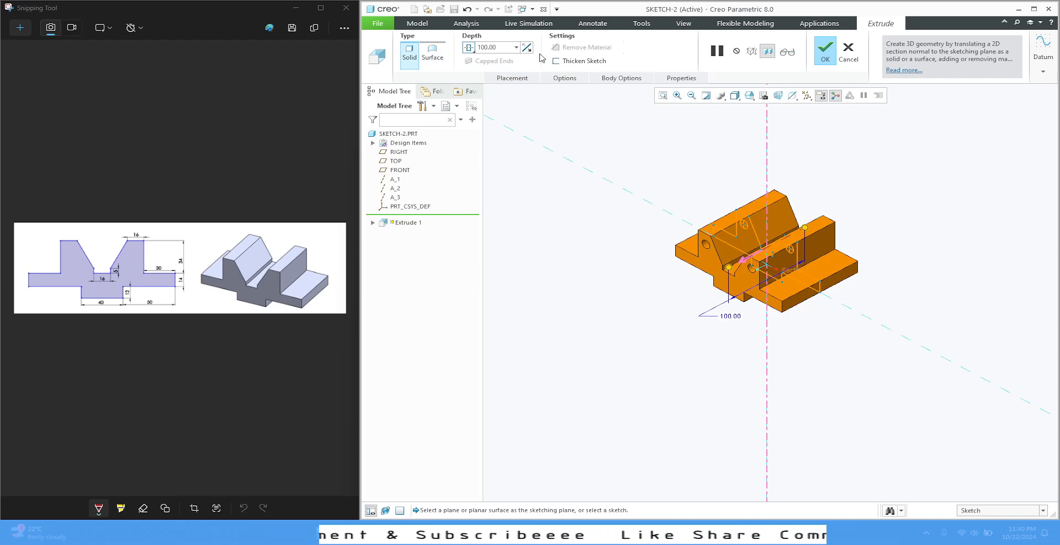
left_click(822, 51)
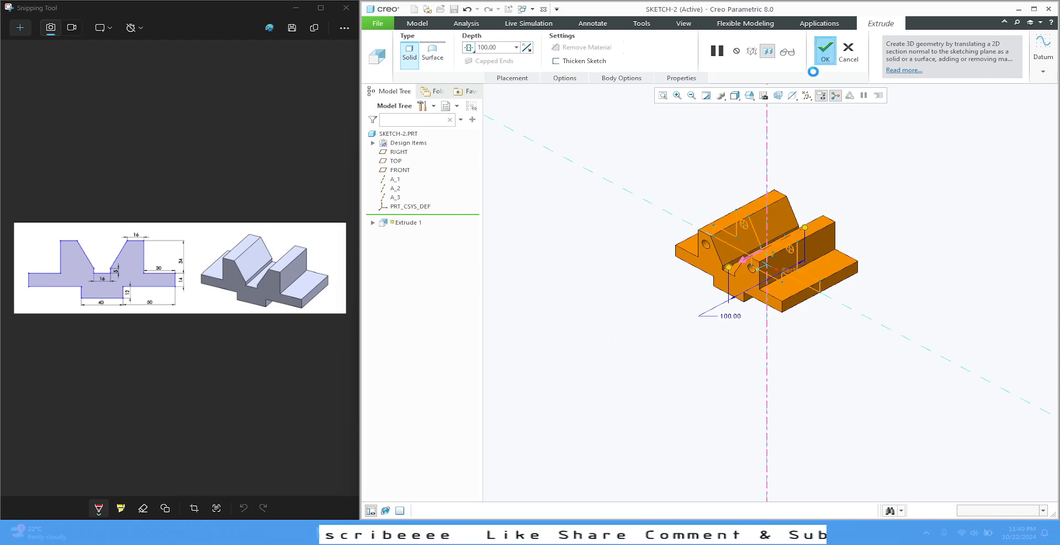
Reopen the extrusion's Section 1 sketch for editing and orient it parallel to the screen
left_click(662, 95)
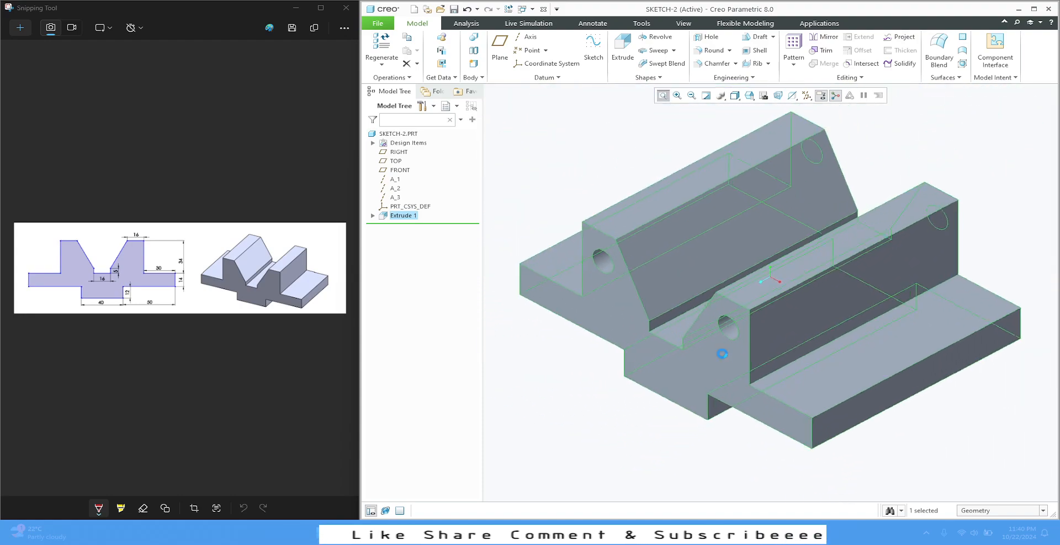
left_click(700, 154)
middle_click_drag(686, 160, 673, 119)
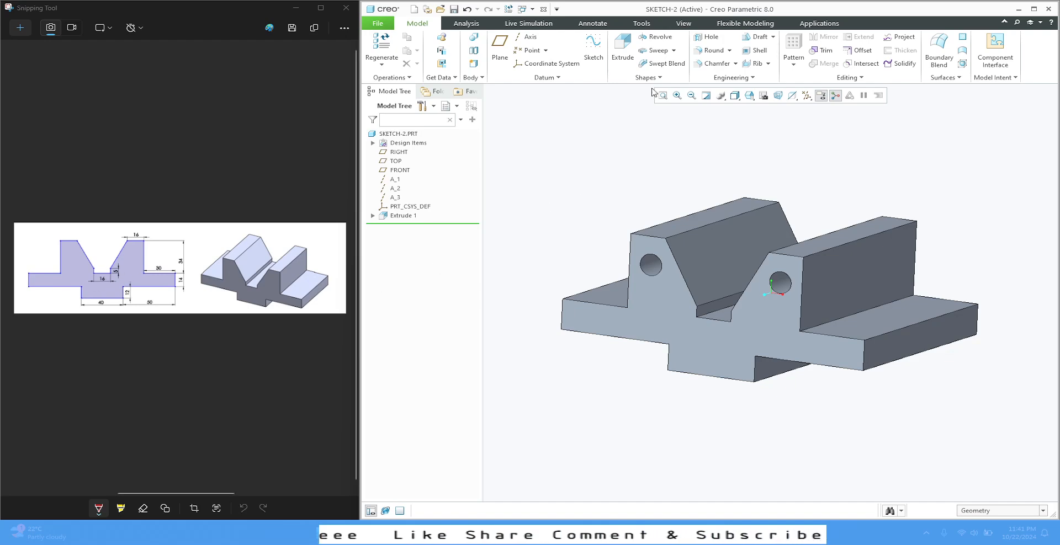
left_click(373, 216)
left_click(405, 225)
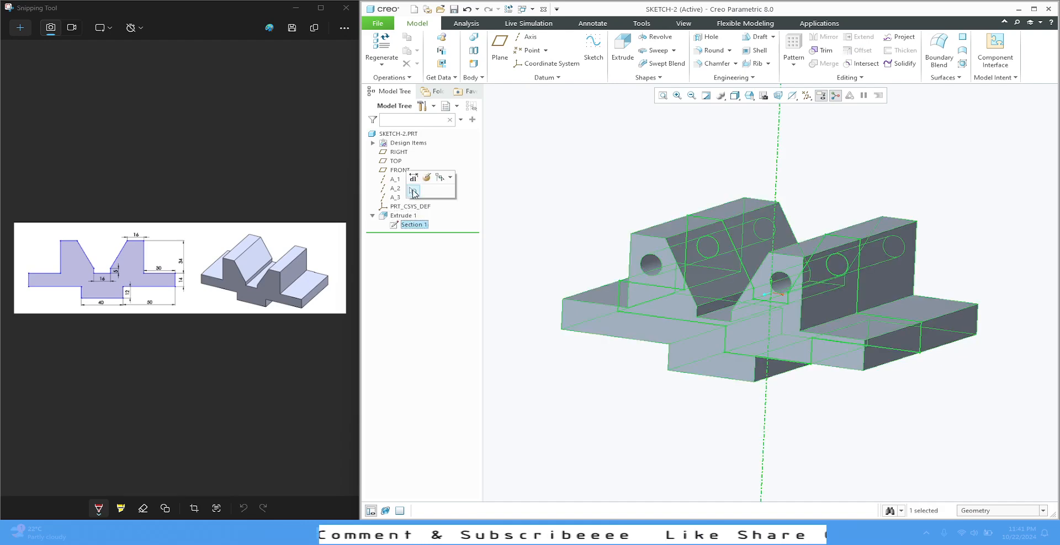
left_click(426, 179)
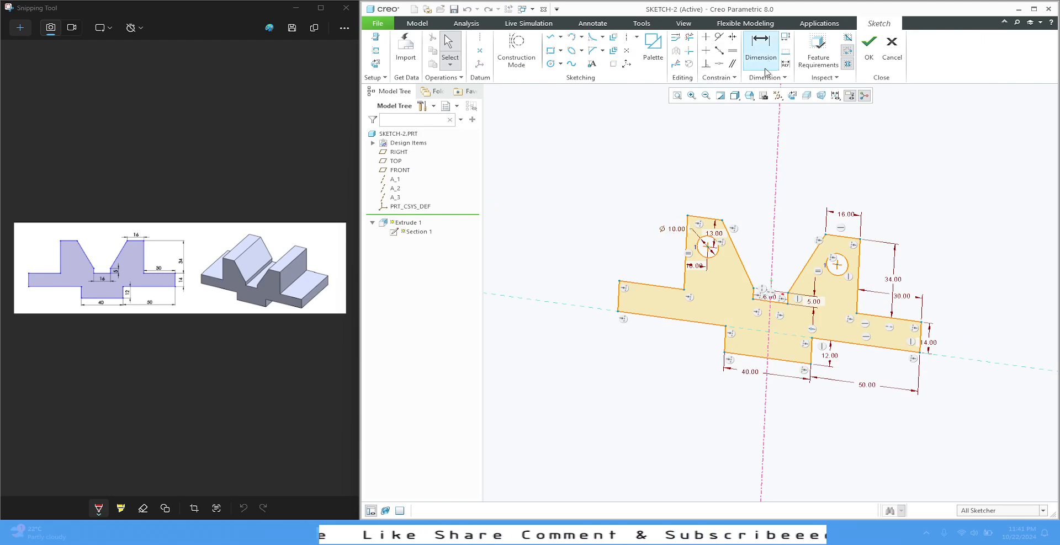
left_click(734, 78)
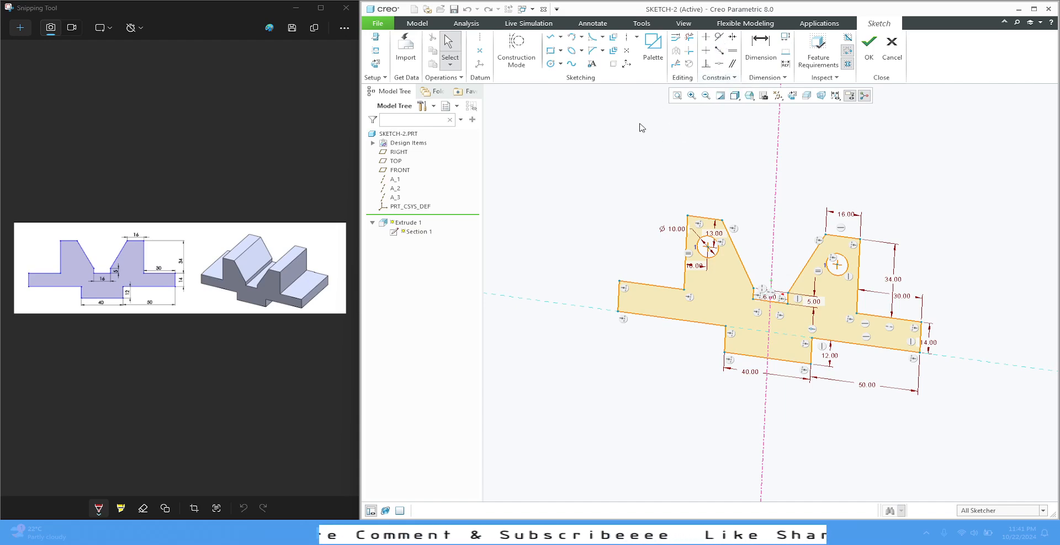
left_click(791, 96)
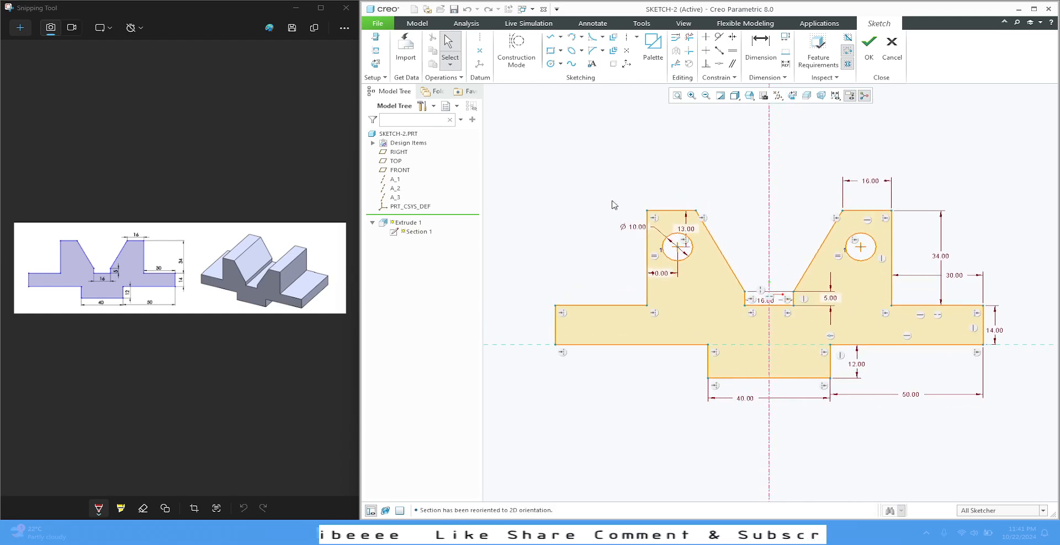